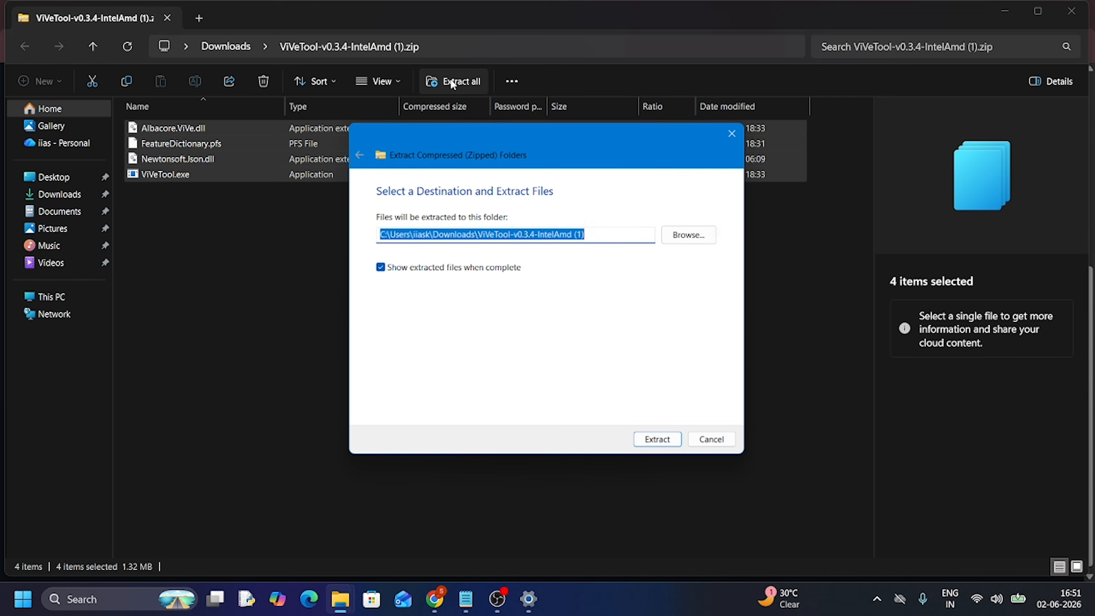
# Extract the ViVeTool archive into the C:\hidden features folder
pyautogui.click(700, 234)
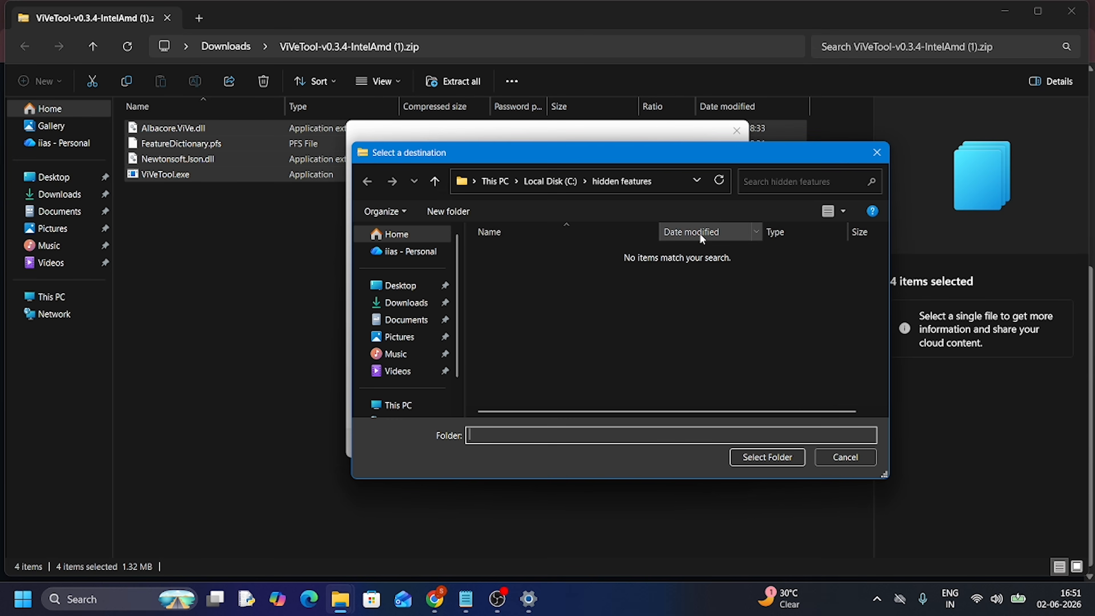
pyautogui.click(397, 405)
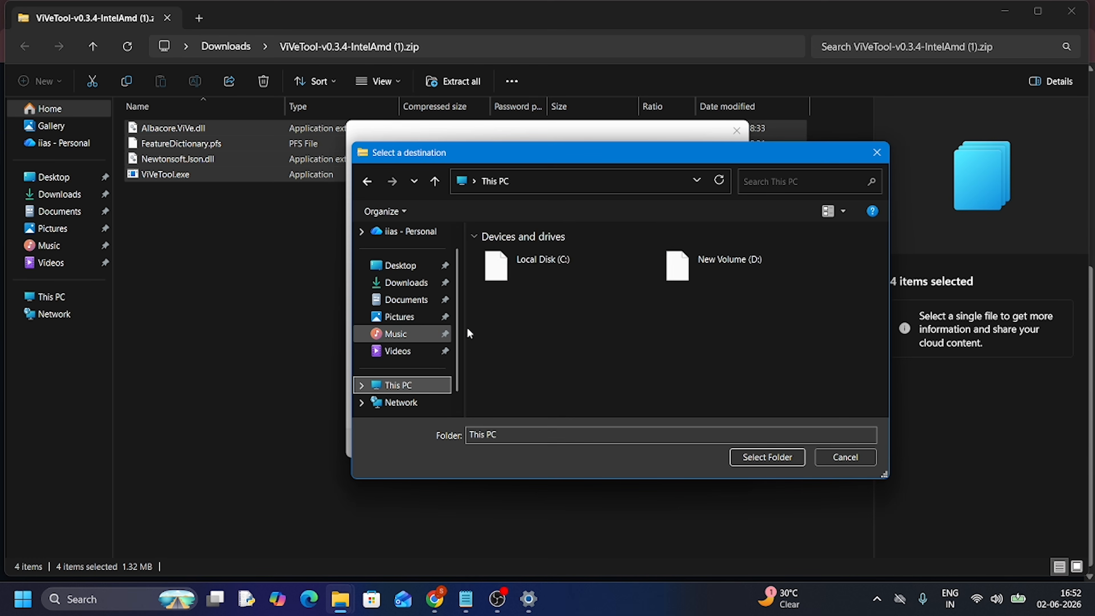
pyautogui.click(531, 268)
pyautogui.doubleClick(531, 267)
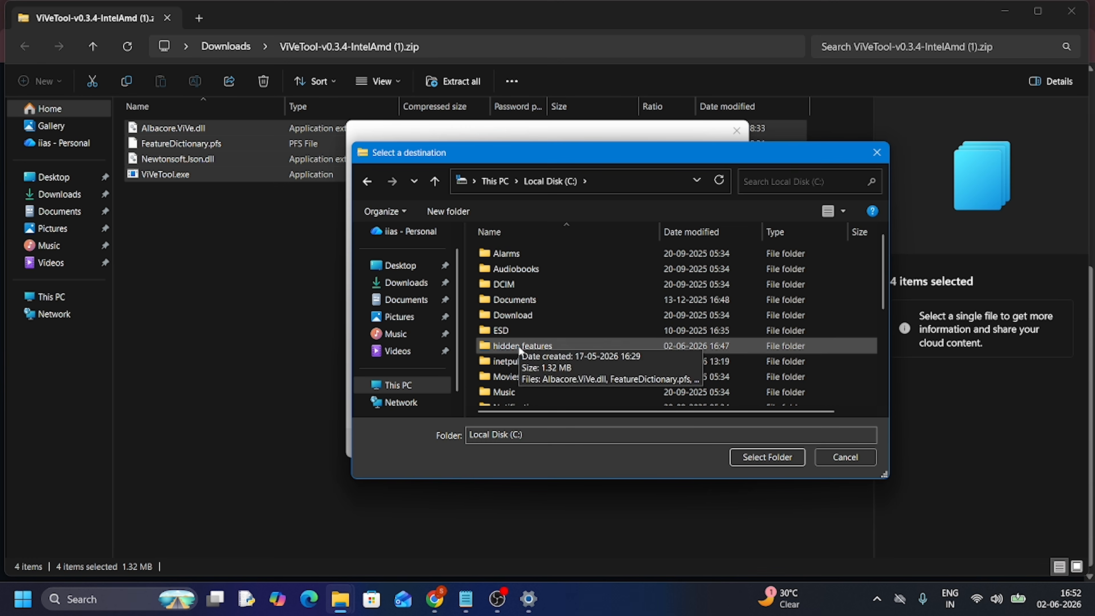
pyautogui.click(519, 346)
pyautogui.doubleClick(519, 346)
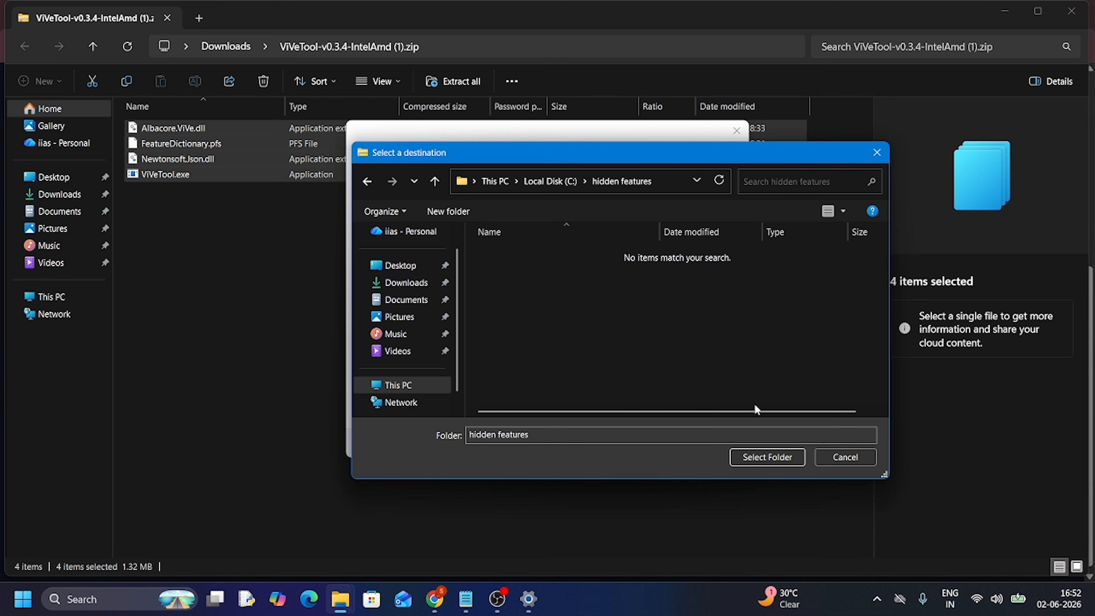
pyautogui.click(746, 457)
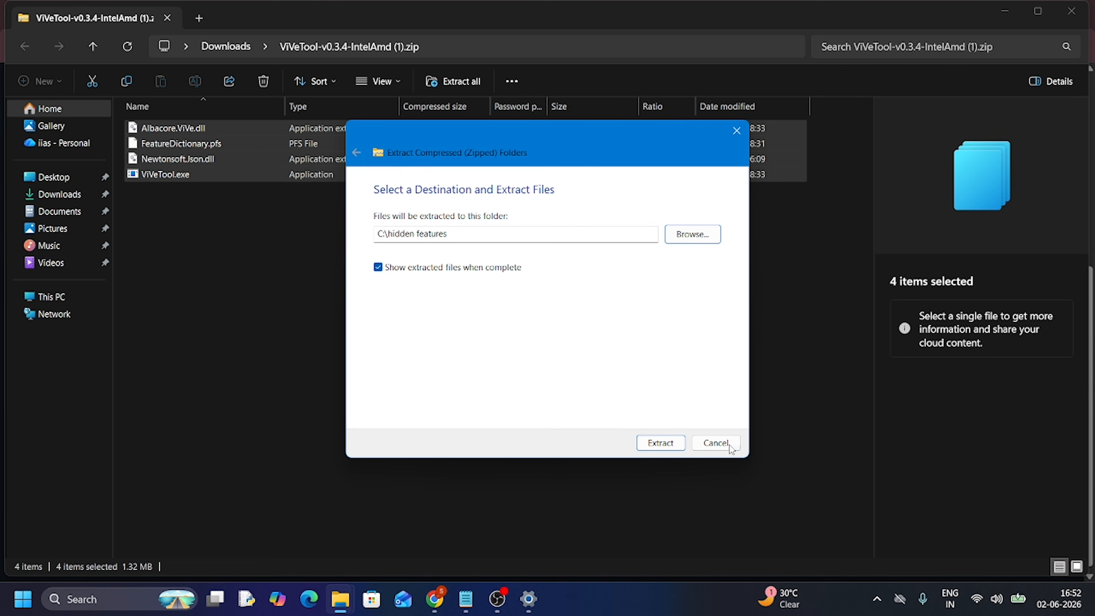
pyautogui.click(655, 444)
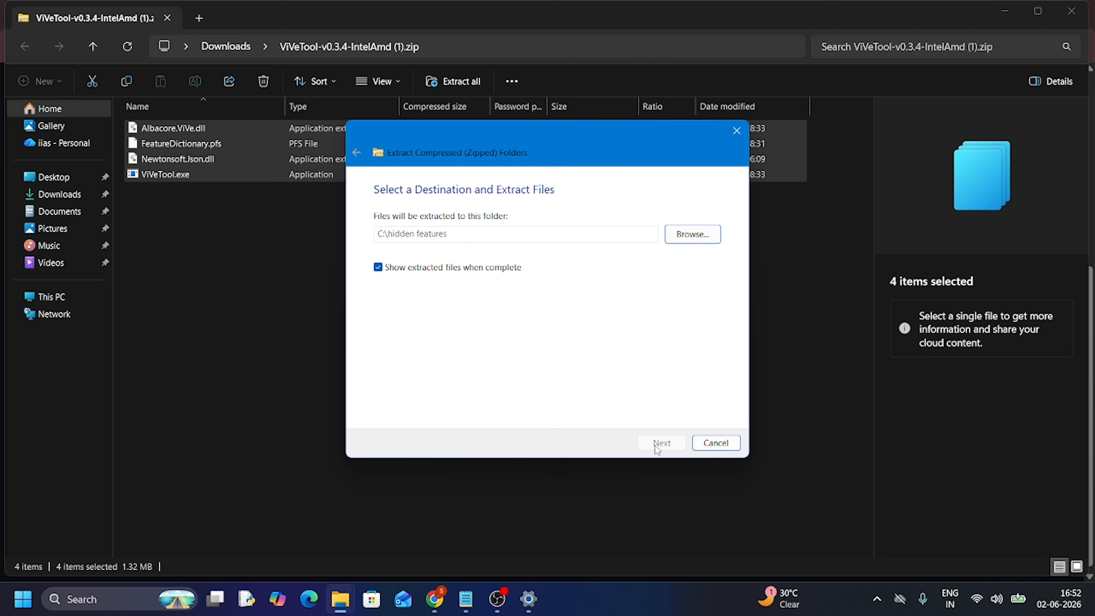
pyautogui.click(501, 226)
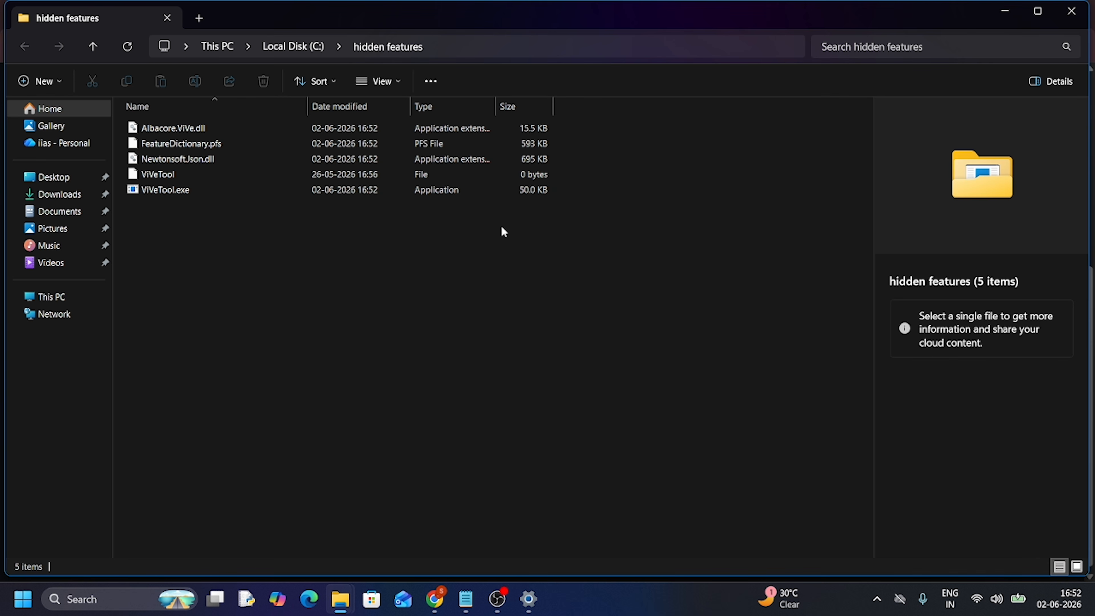
# Minimize the File Explorer windows and open Command Prompt as administrator
pyautogui.click(1005, 16)
pyautogui.click(1005, 15)
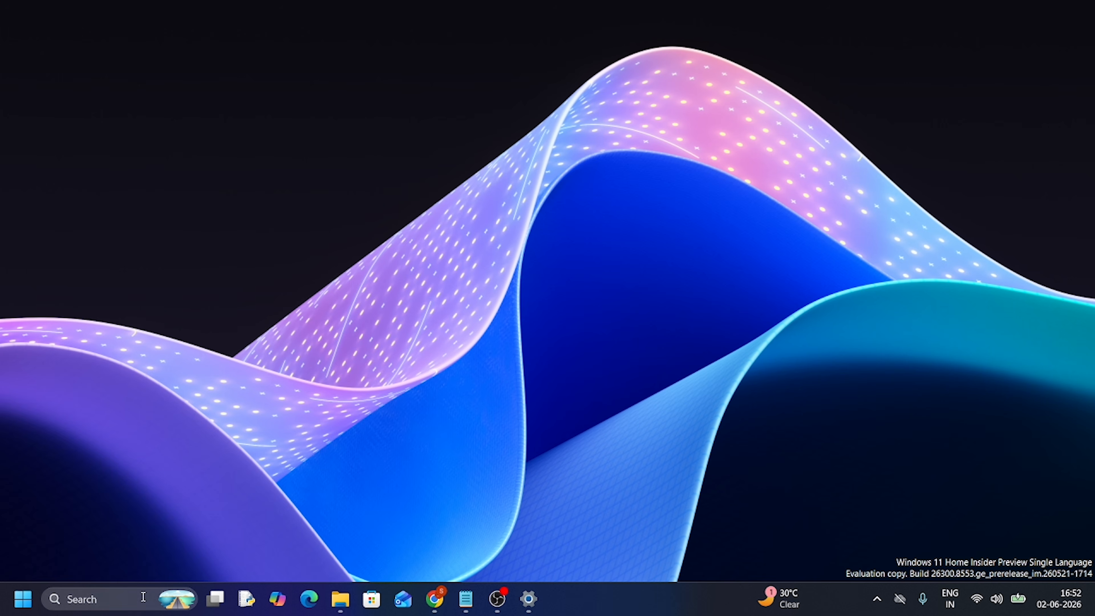
pyautogui.click(142, 598)
pyautogui.write('cmd')
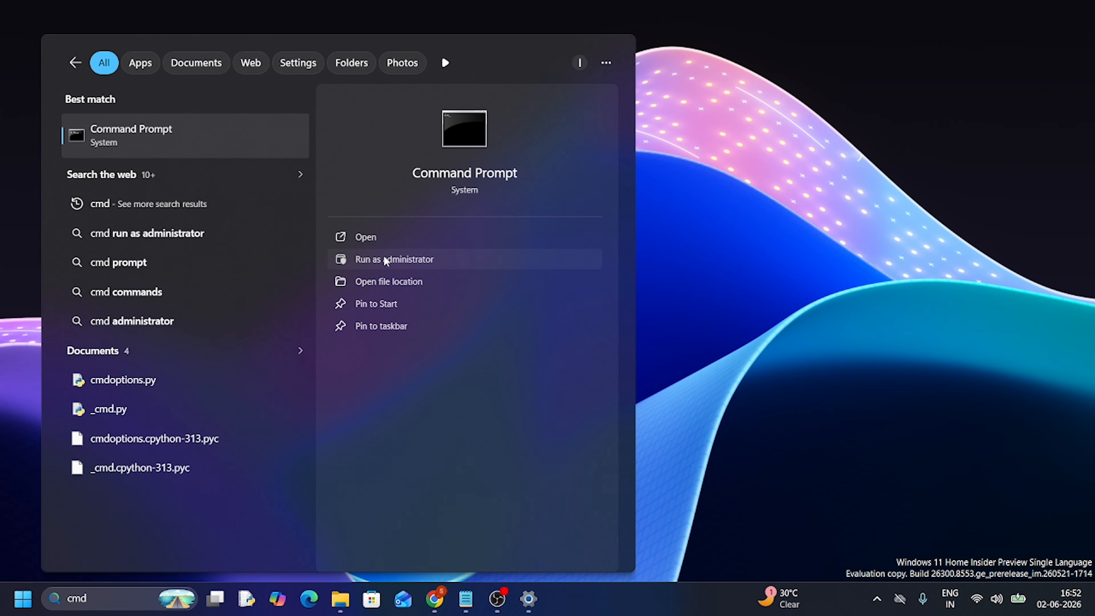
pyautogui.click(385, 259)
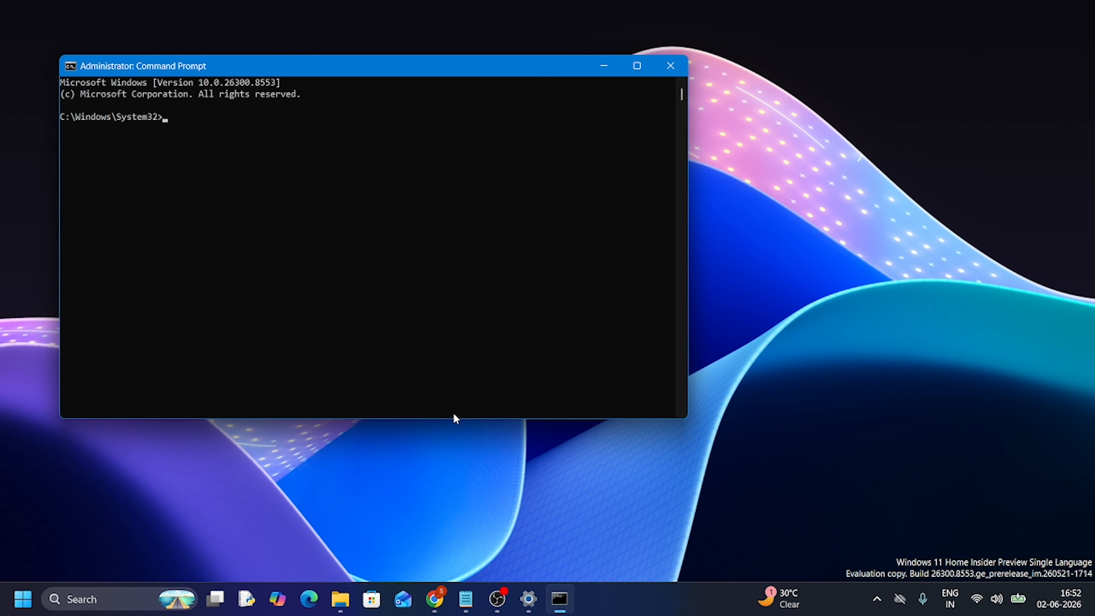
# Copy "cd C:\hidden features" from Vivetool.txt in Notepad, run it in Command Prompt, and move the console nearer the screen's centre
pyautogui.click(465, 599)
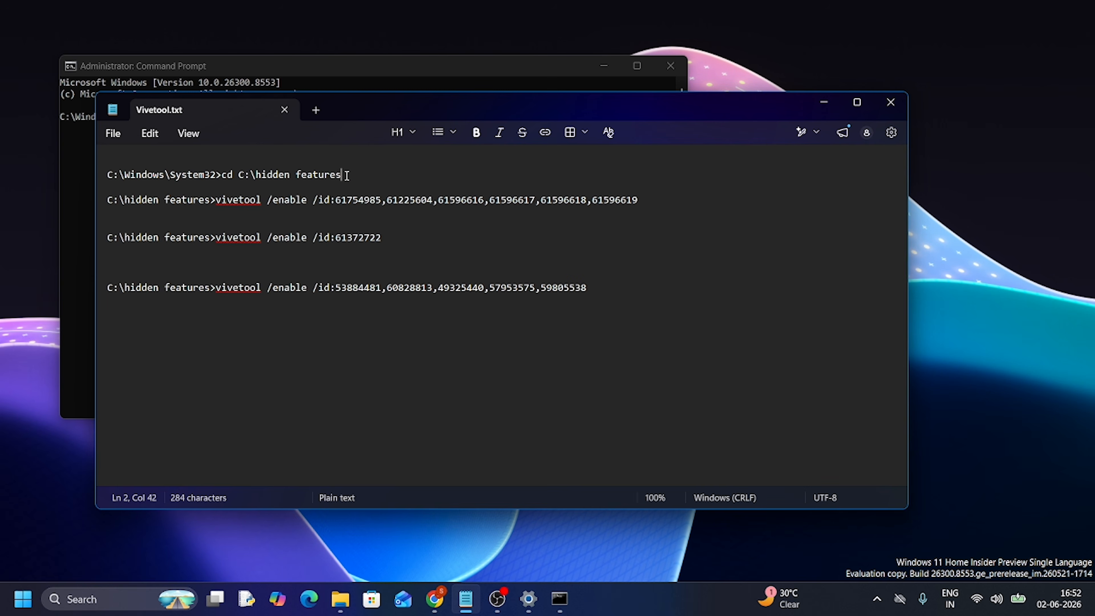
pyautogui.moveTo(346, 175)
pyautogui.mouseDown()
pyautogui.moveTo(223, 174)
pyautogui.moveTo(345, 170)
pyautogui.mouseUp()
pyautogui.hotkey('ctrl', 'c')
pyautogui.click(222, 174)
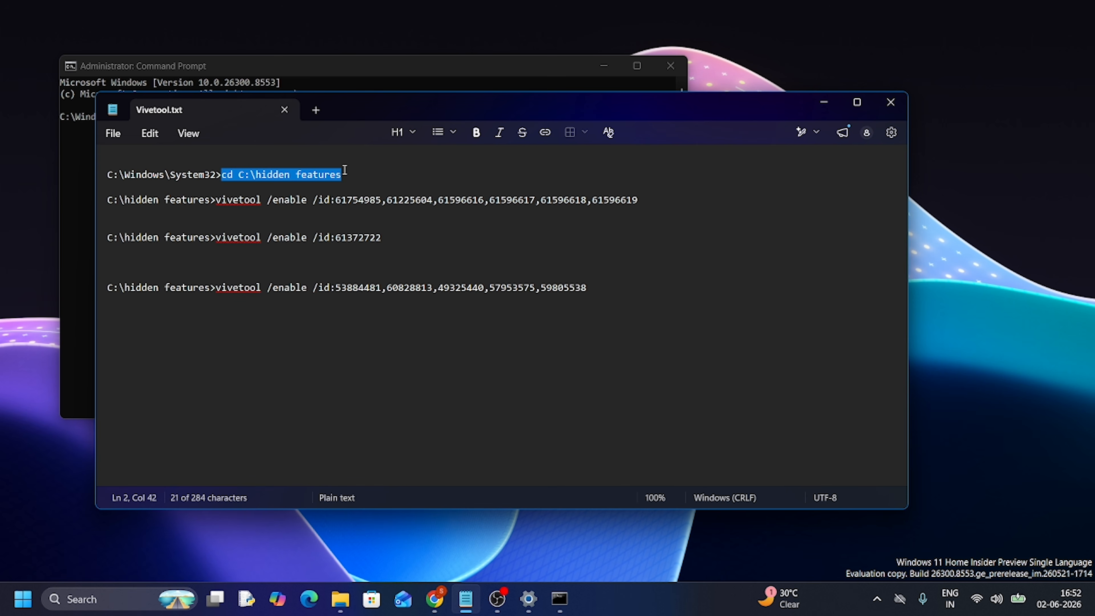
pyautogui.click(824, 101)
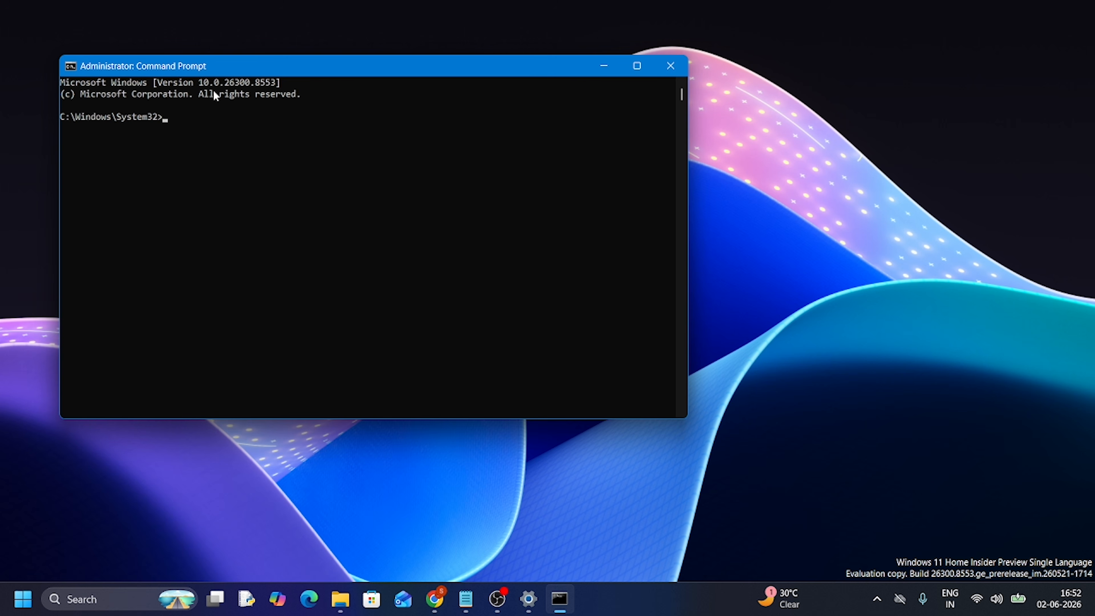
pyautogui.hotkey('ctrl', 'v')
pyautogui.press('Return')
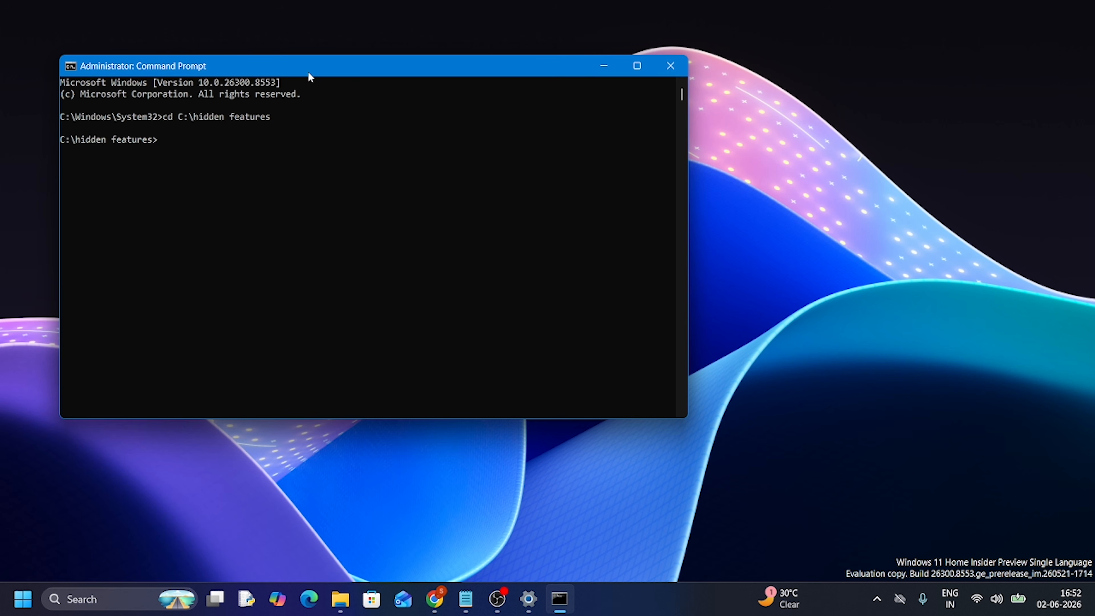
pyautogui.moveTo(317, 67); pyautogui.dragTo(450, 107)
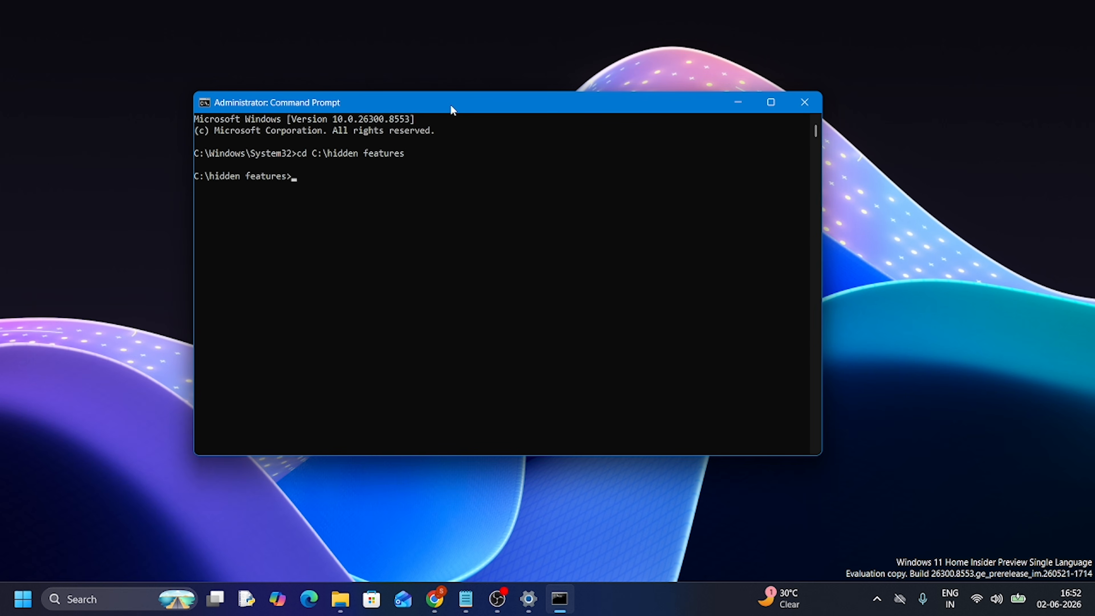
# Copy "vivetool /enable /id:61754985,61225604,61596616,61596617,61596618,61596619" from Vivetool.txt in Notepad and run it in Command Prompt
pyautogui.click(466, 599)
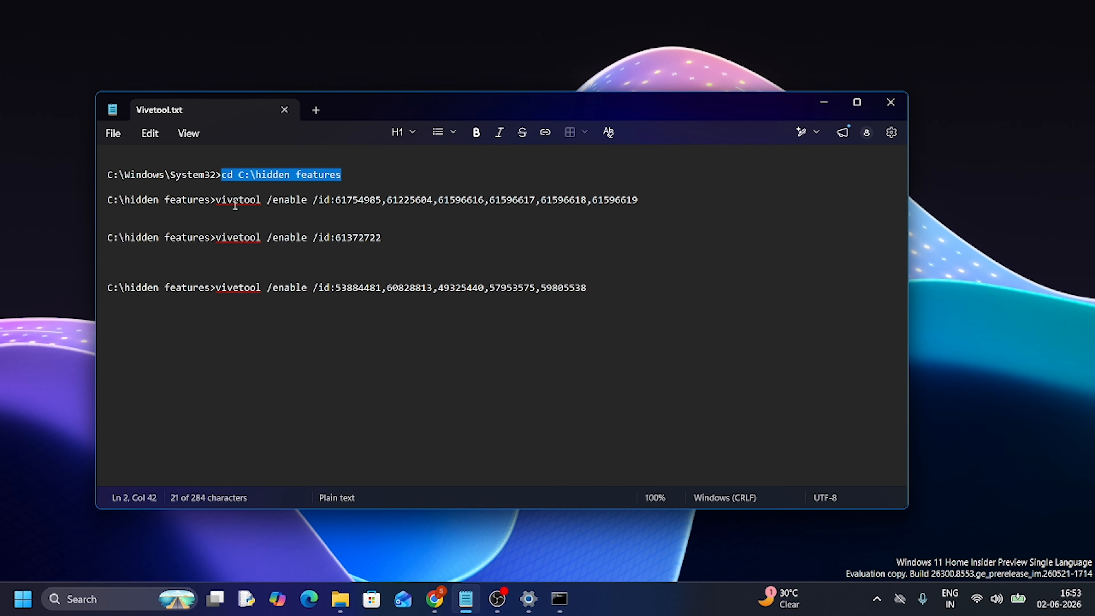
pyautogui.moveTo(218, 204); pyautogui.dragTo(639, 204)
pyautogui.hotkey('ctrl', 'c')
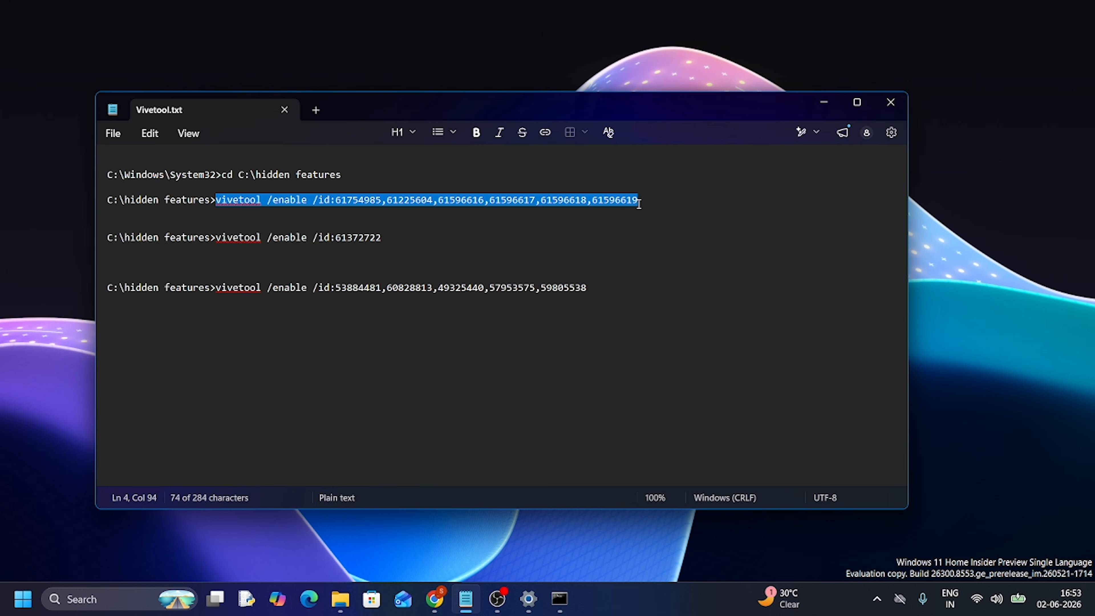
pyautogui.click(823, 101)
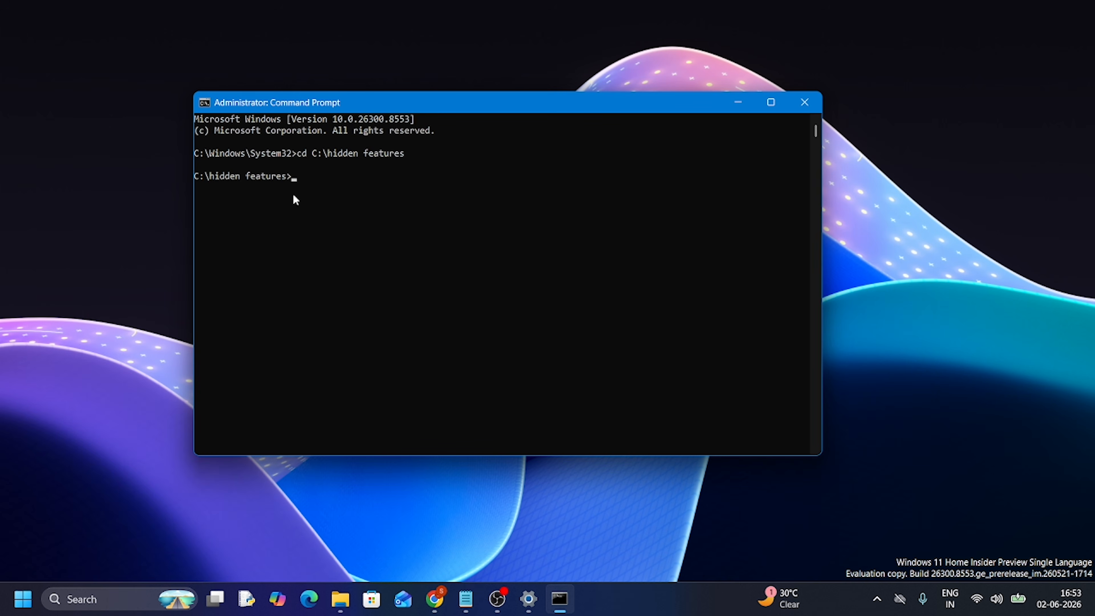
pyautogui.hotkey('ctrl', 'v')
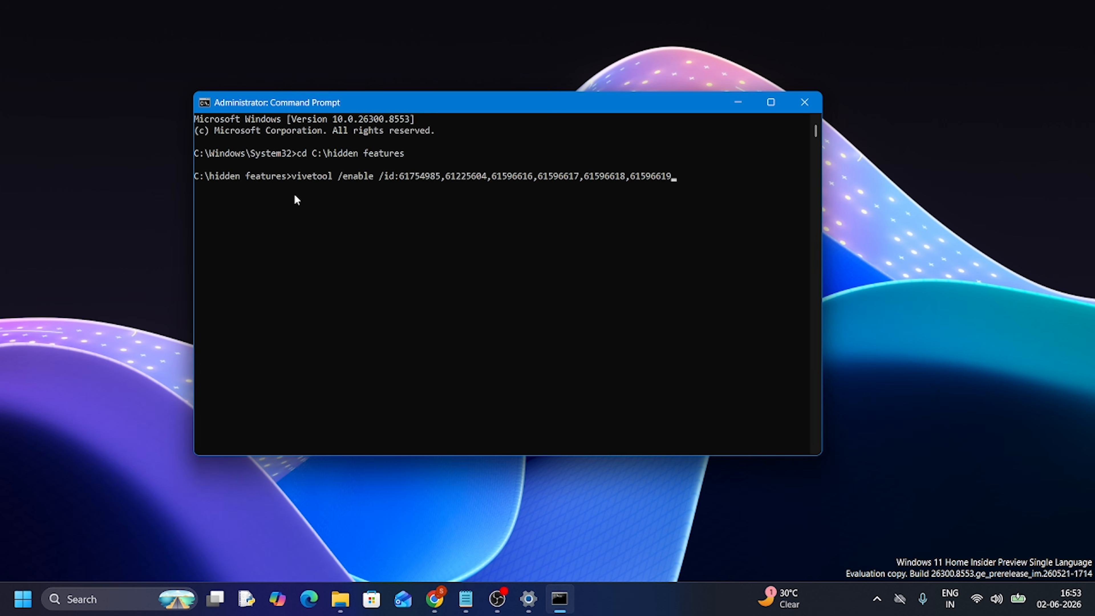
pyautogui.press('Return')
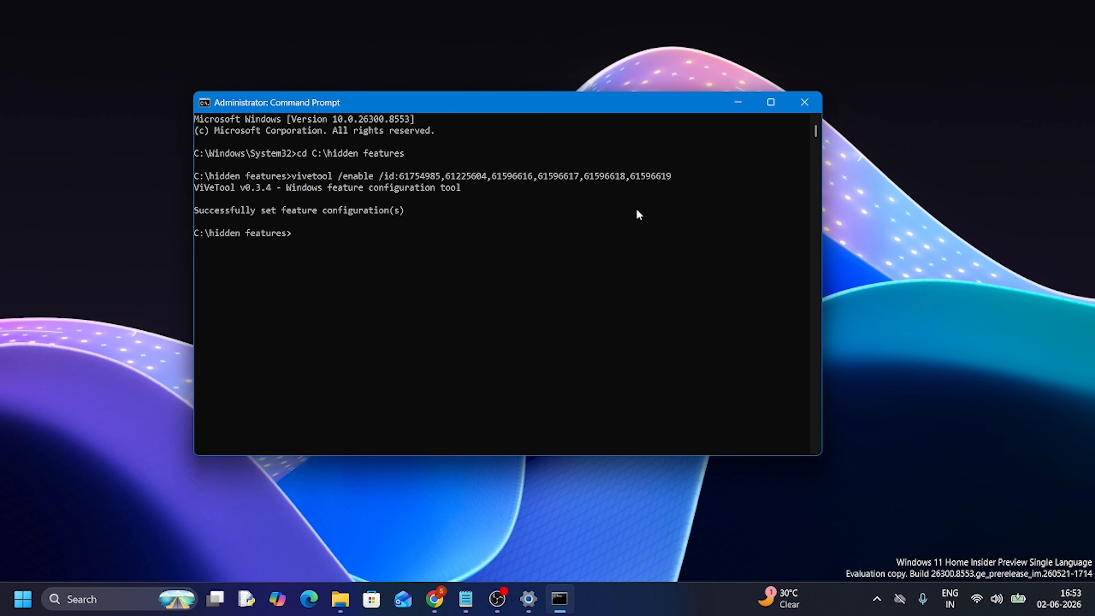
# Copy "vivetool /enable /id:61372722" from Vivetool.txt in Notepad and run it in Command Prompt
pyautogui.click(474, 606)
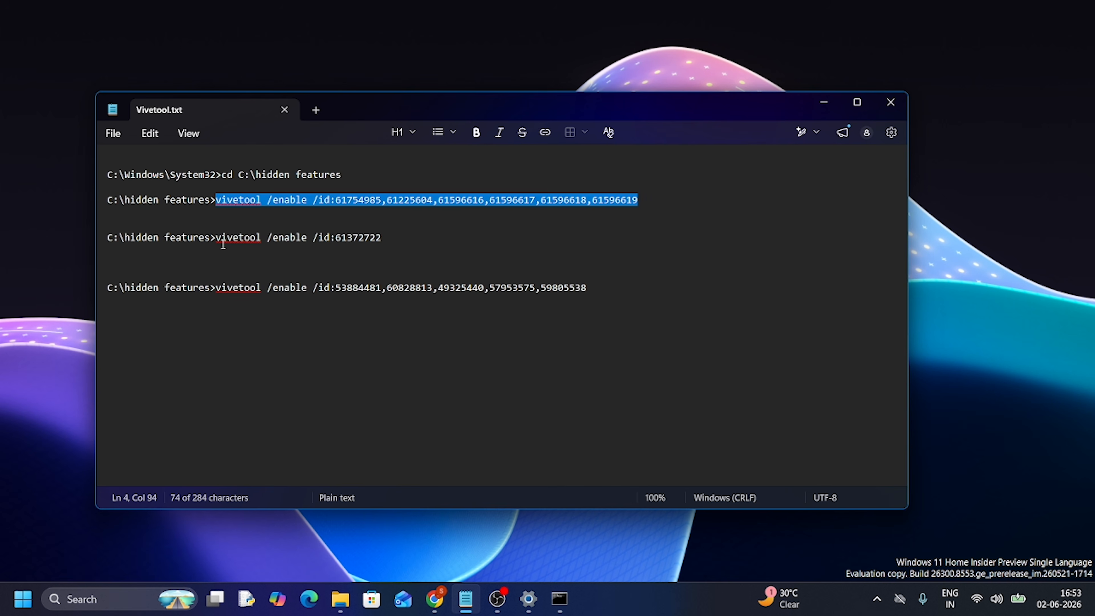
pyautogui.moveTo(216, 239); pyautogui.dragTo(383, 238)
pyautogui.hotkey('ctrl', 'c')
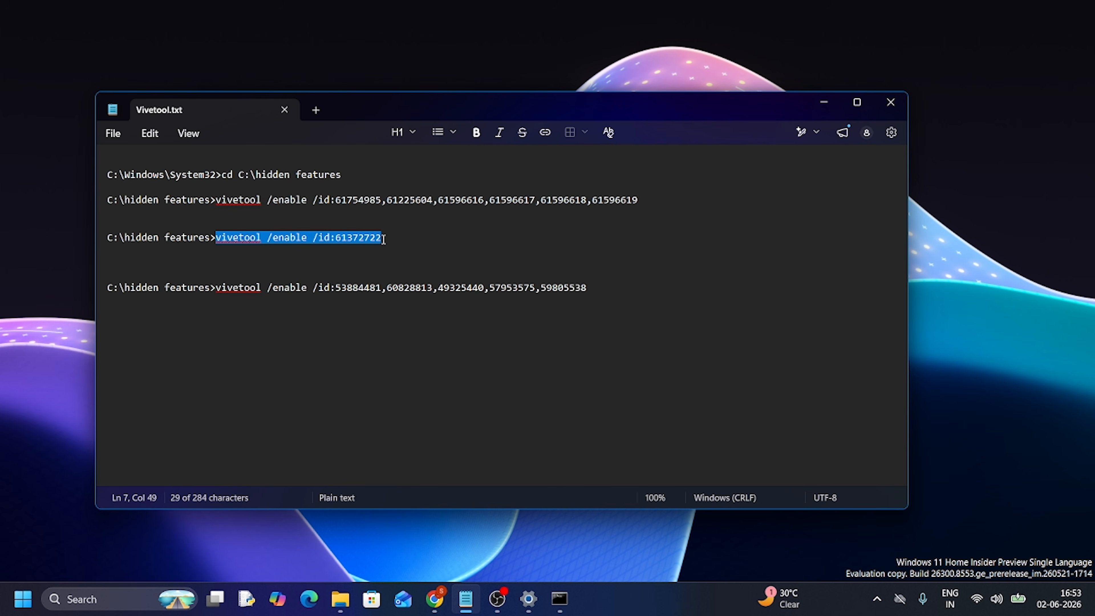
pyautogui.click(825, 102)
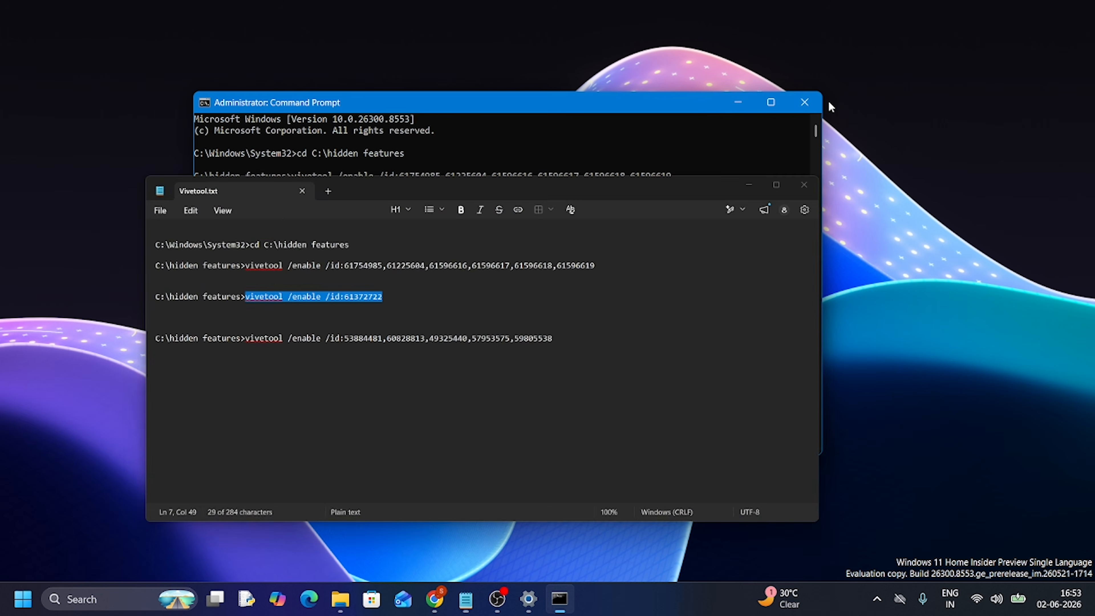
pyautogui.hotkey('ctrl', 'v')
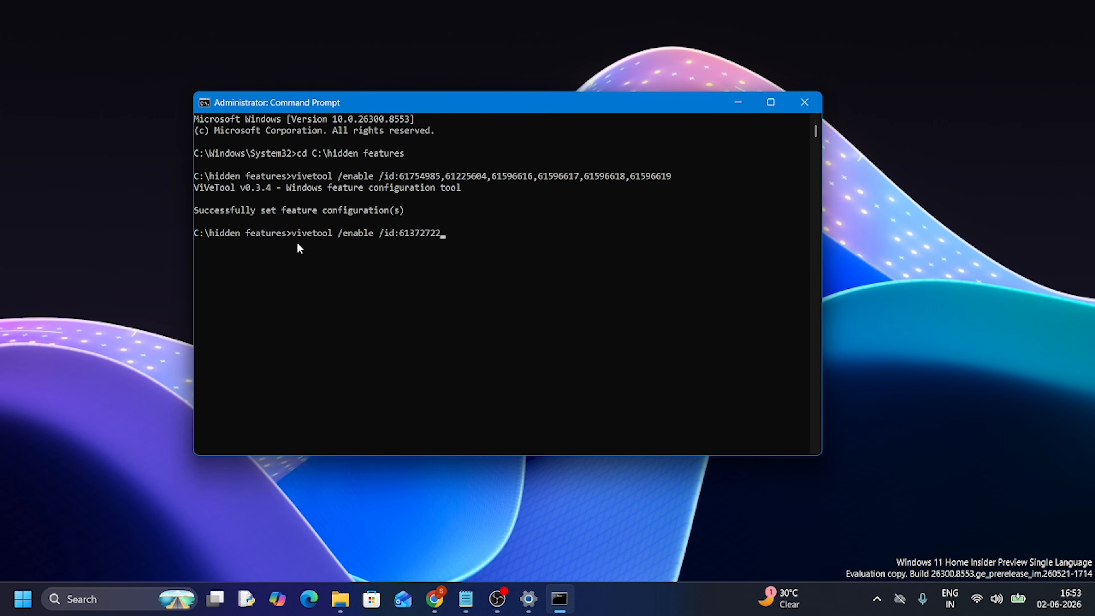
pyautogui.press('Return')
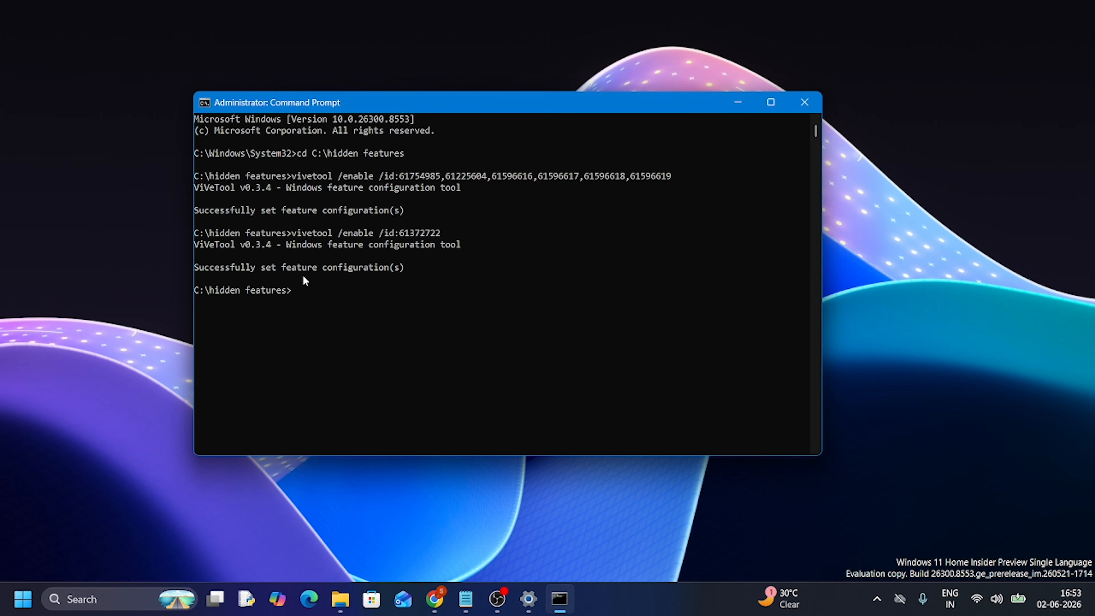
# Copy "vivetool /enable /id:53884481,60828813,49325440,57953575,59805538" from Vivetool.txt in Notepad, run it in Command Prompt, and minimize the console
pyautogui.click(465, 599)
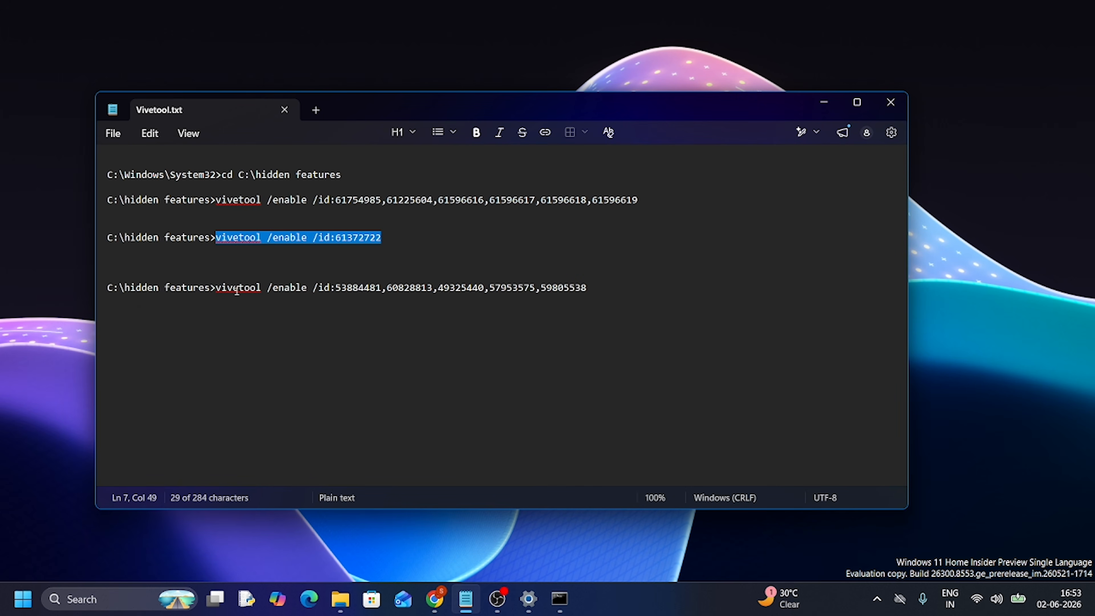
pyautogui.moveTo(217, 288); pyautogui.dragTo(589, 288)
pyautogui.hotkey('ctrl', 'c')
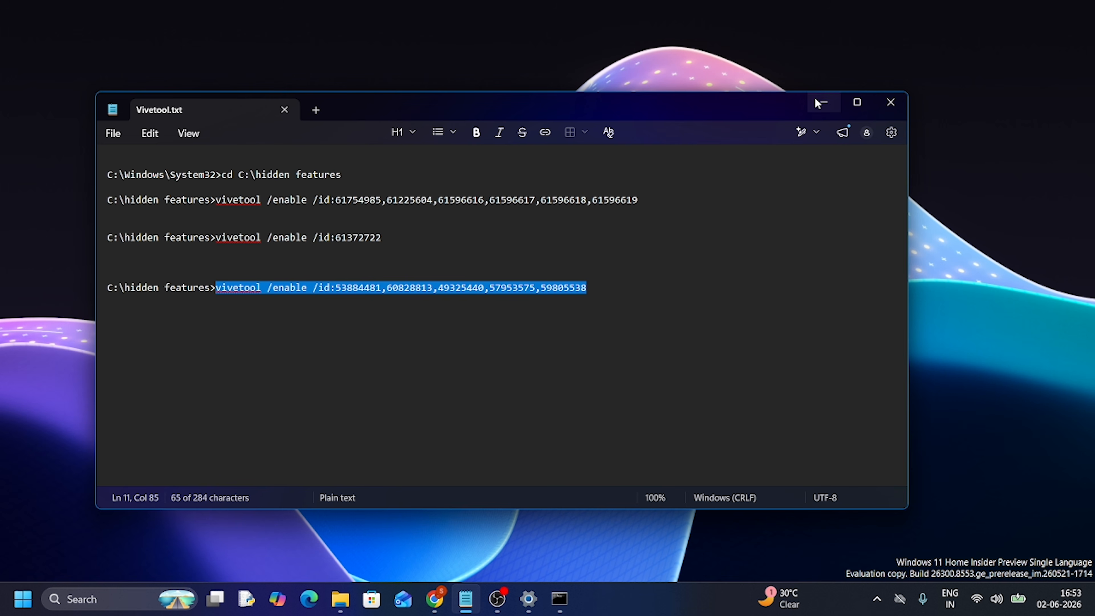
pyautogui.click(824, 102)
pyautogui.rightClick(309, 299)
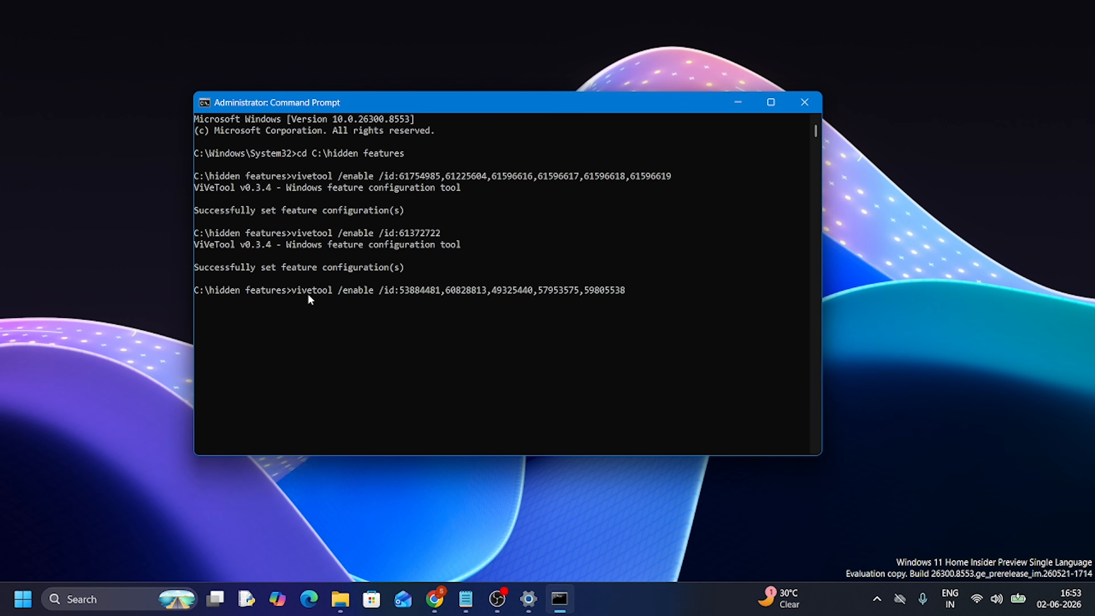
pyautogui.press('Return')
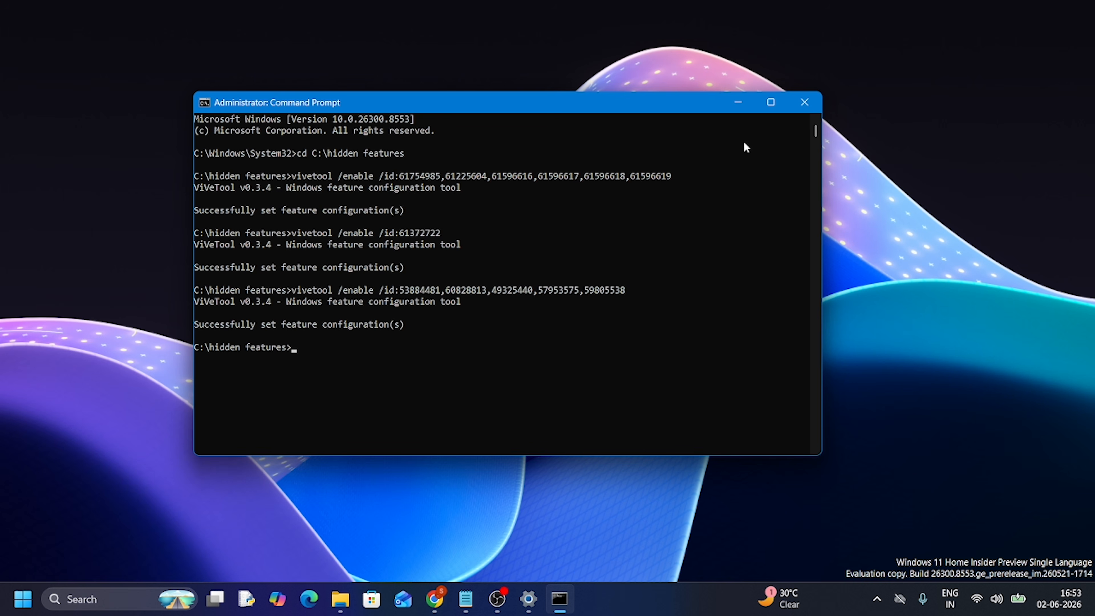
pyautogui.click(739, 103)
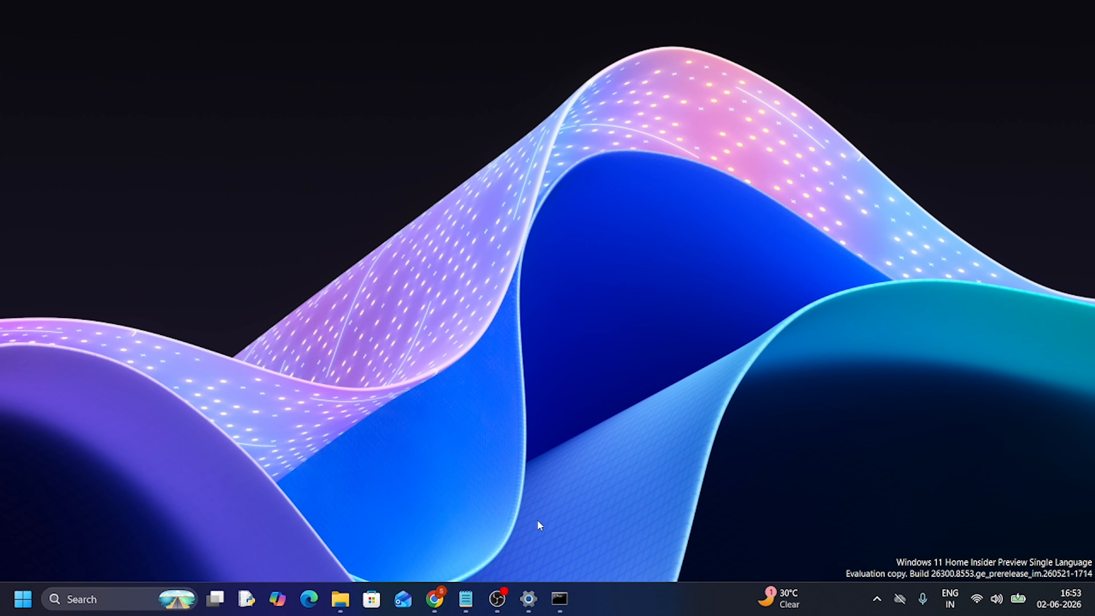
# Switch to the Settings app, maximize its window, and open the Personalization page
pyautogui.moveTo(529, 598)
pyautogui.click(528, 522)
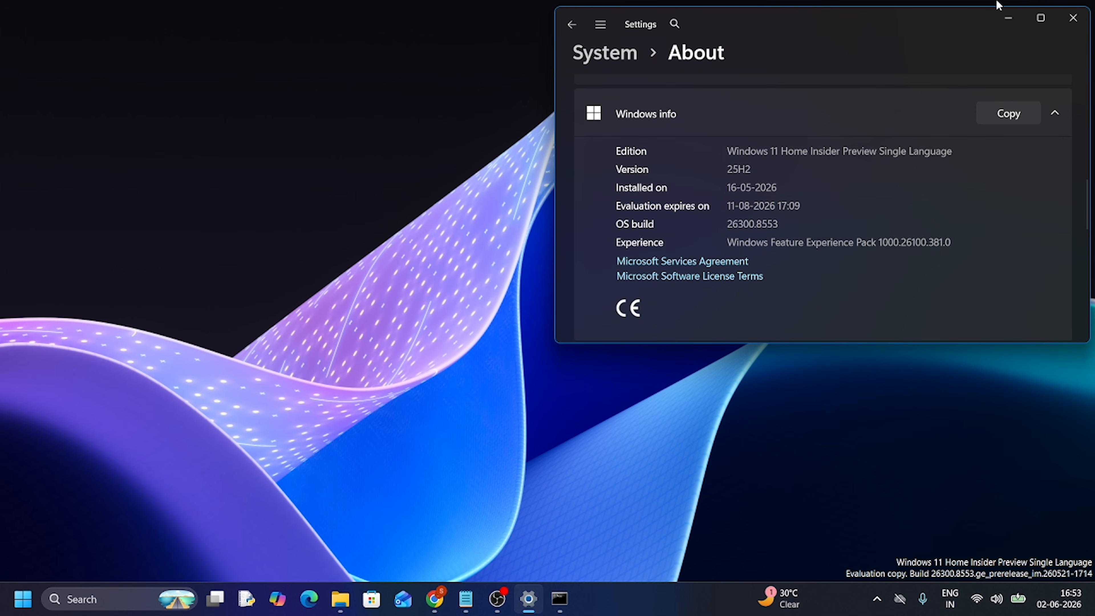
pyautogui.click(1040, 18)
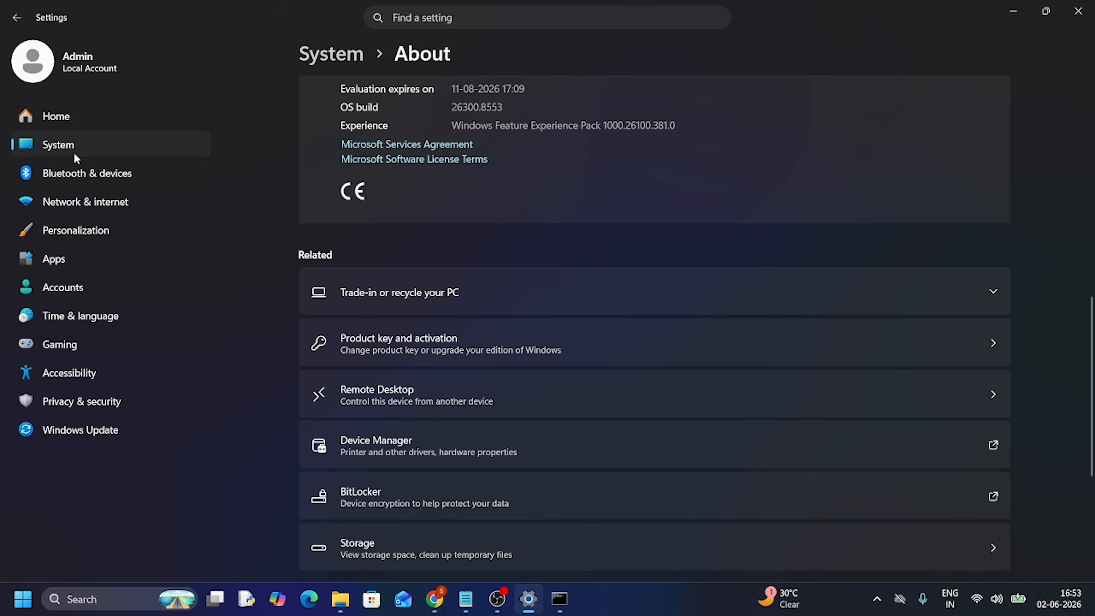
pyautogui.scroll(-5, 320, 425)
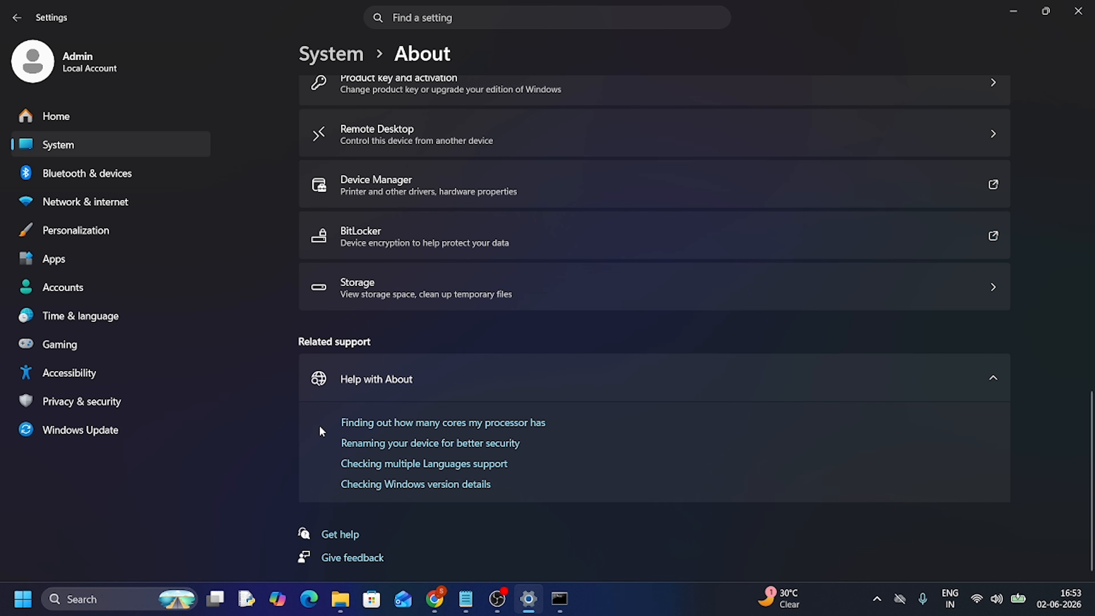
pyautogui.click(49, 233)
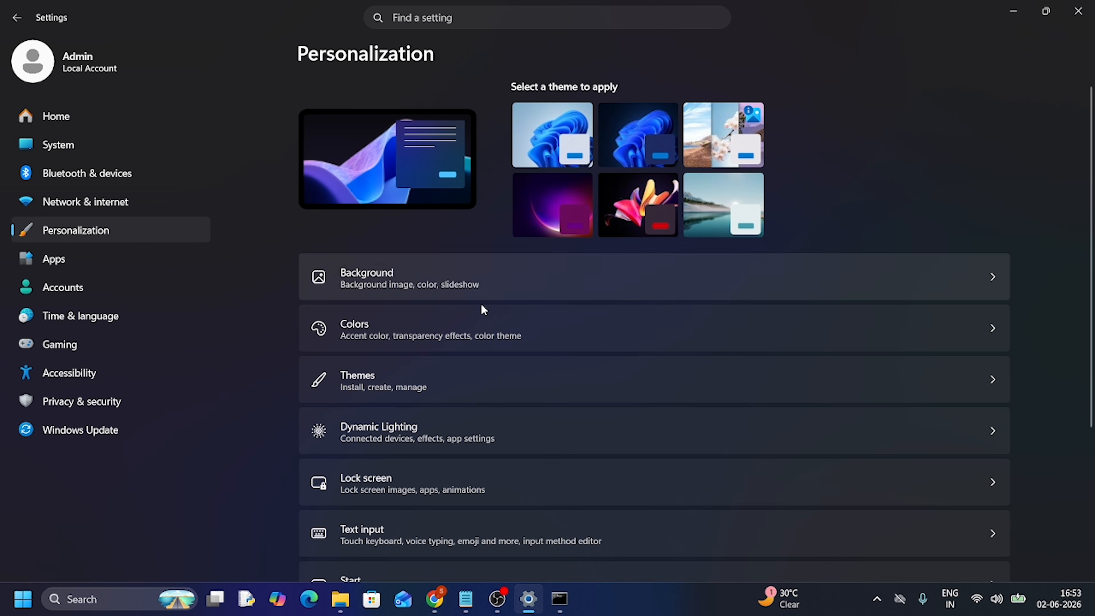
pyautogui.scroll(-5, 481, 316)
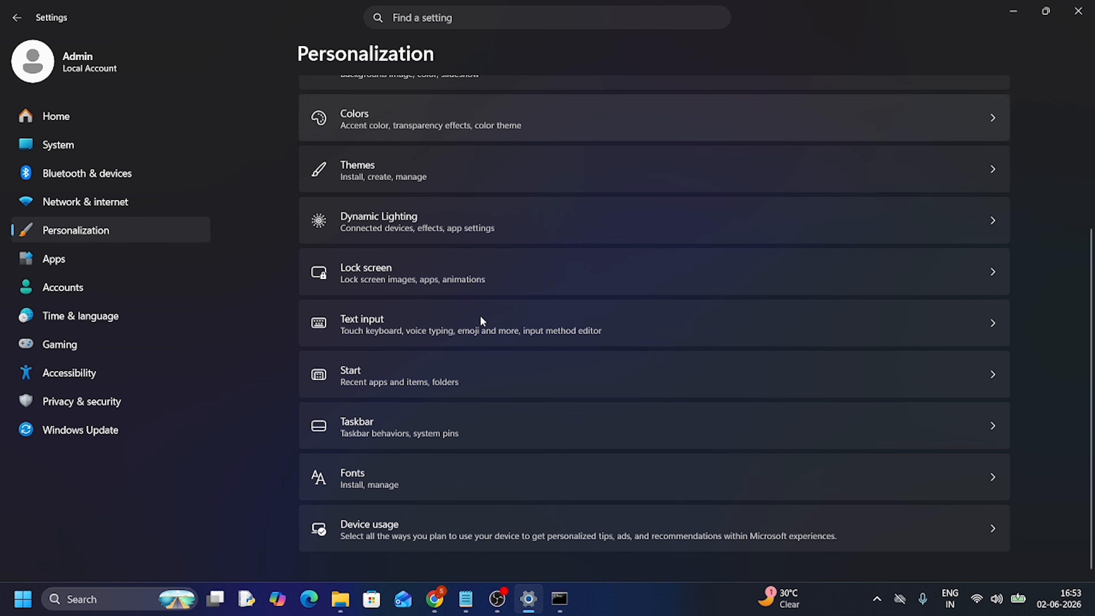
# Open the Start personalization page, set the Start menu size to Small, and turn off the Pinned, Recent and All sections
pyautogui.click(379, 371)
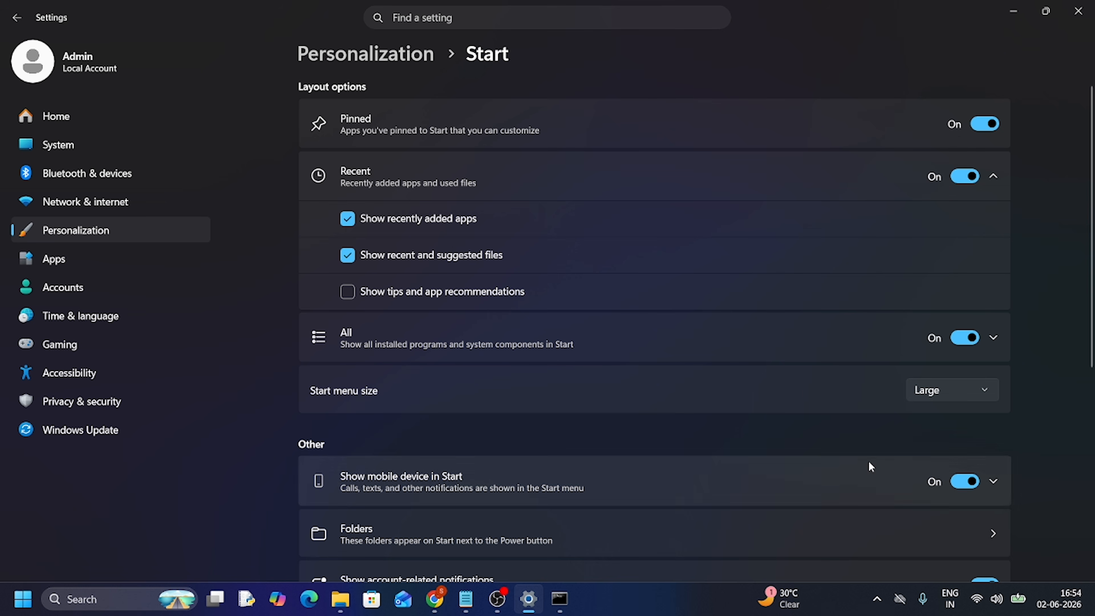
pyautogui.click(944, 391)
pyautogui.click(939, 366)
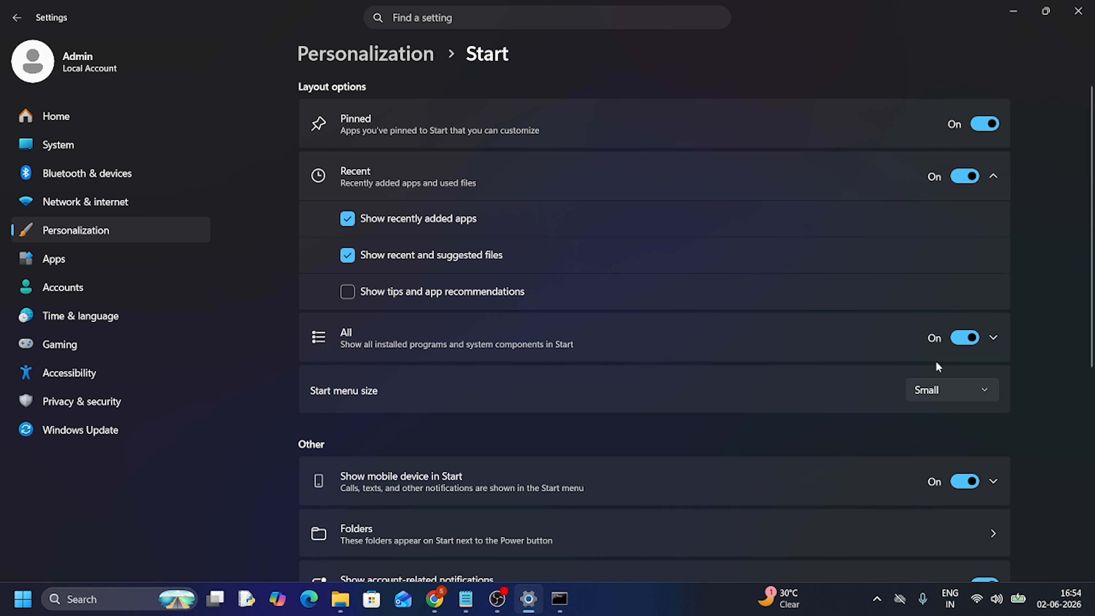
pyautogui.click(979, 125)
pyautogui.click(964, 176)
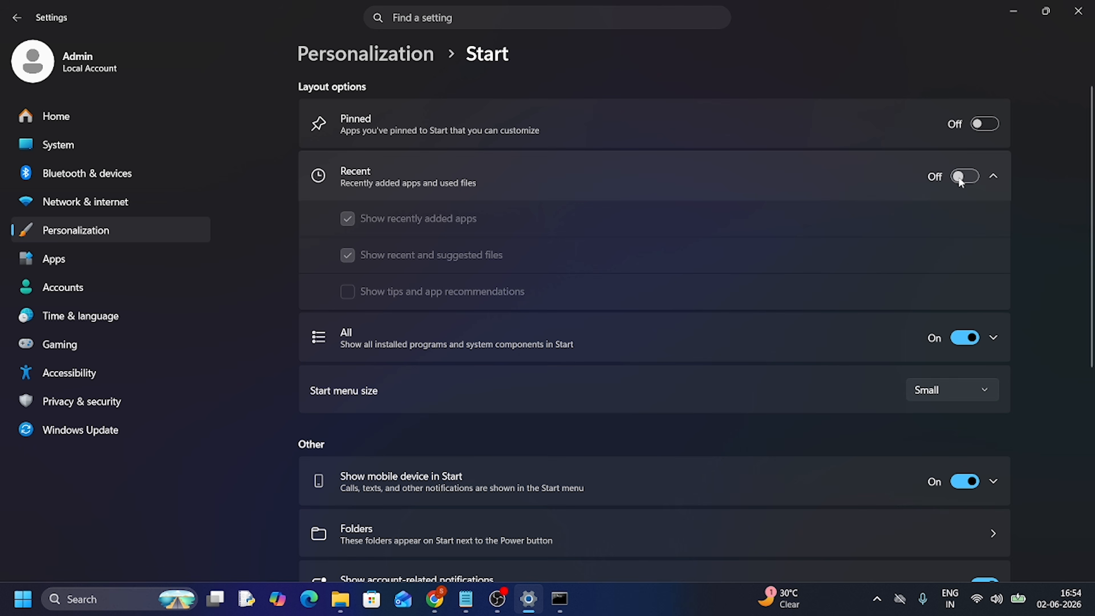
pyautogui.click(965, 340)
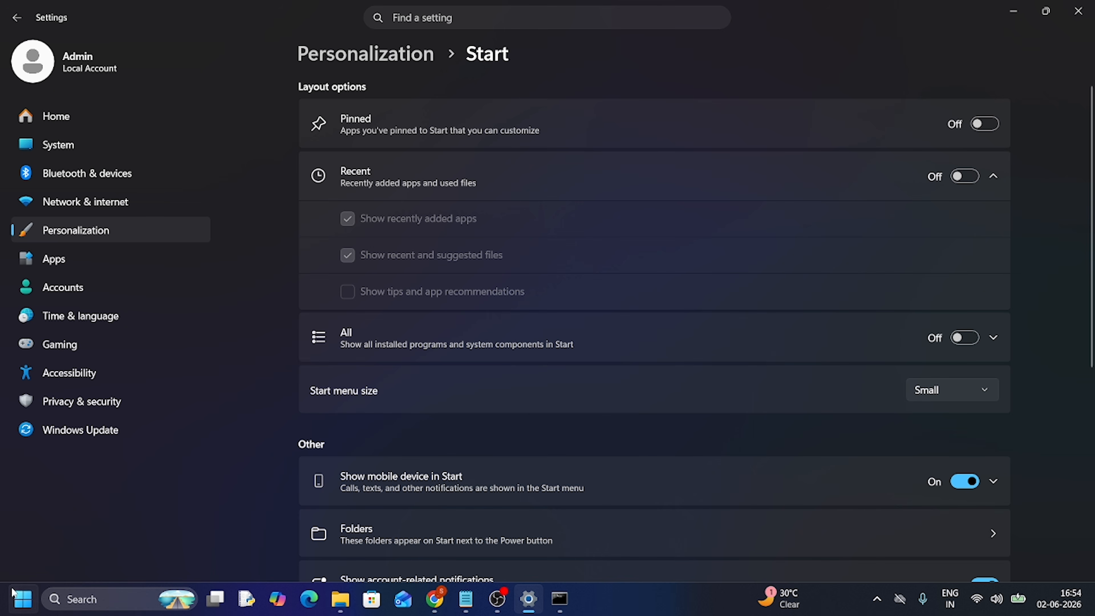
# View the Start menu with its sections off, show and hide its mobile device pane, and close it
pyautogui.click(17, 597)
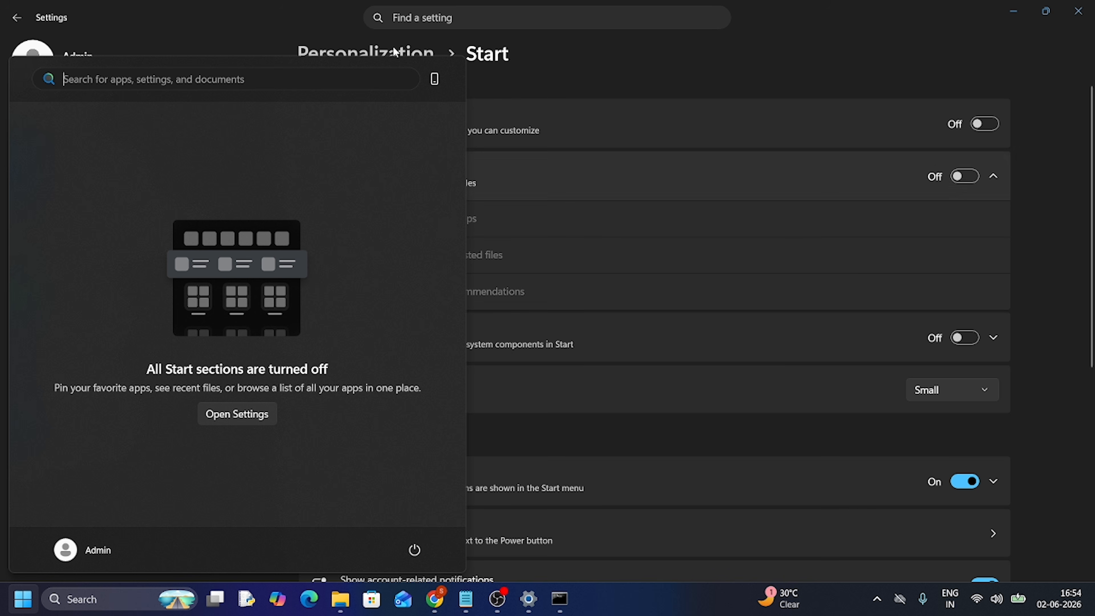
pyautogui.click(435, 78)
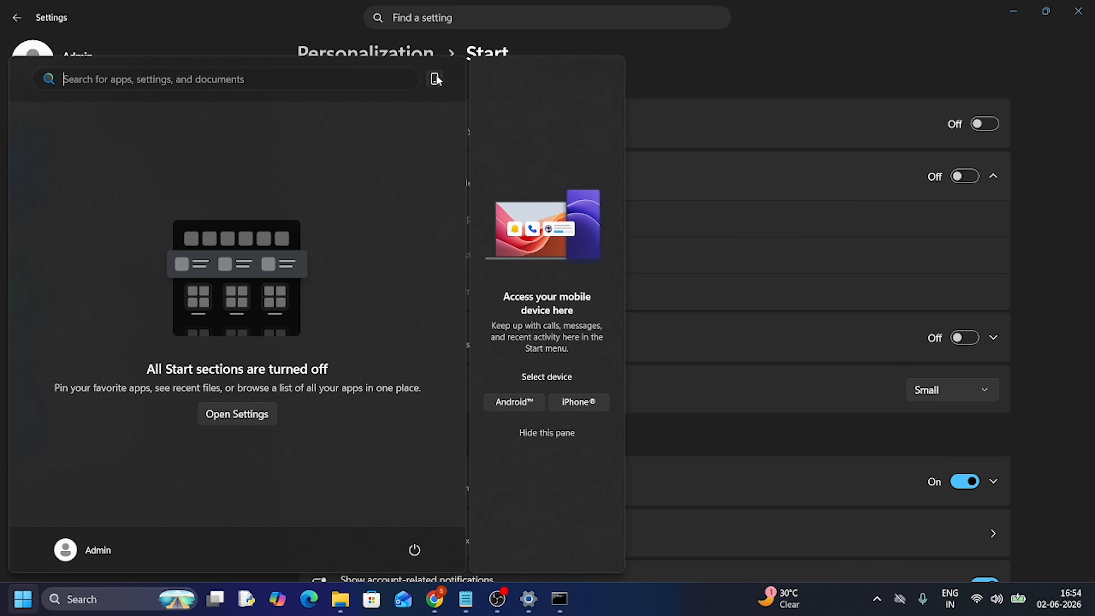
pyautogui.click(436, 79)
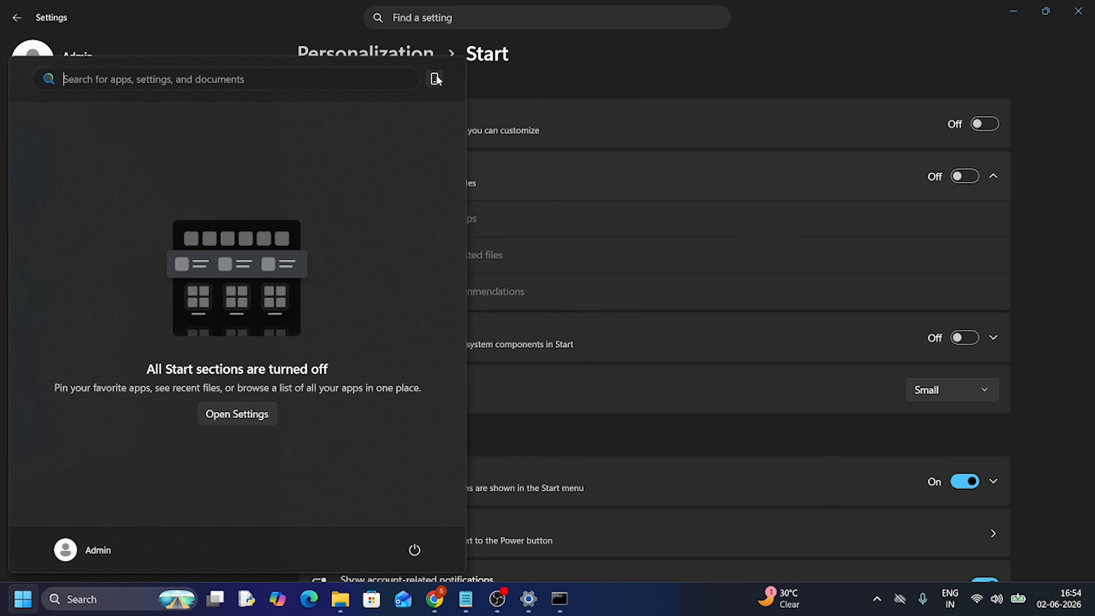
pyautogui.click(651, 73)
# Turn on Pinned, Recent and All, disable "Show recent and suggested files", set Start menu size to Large, and check the Start menu
pyautogui.click(983, 125)
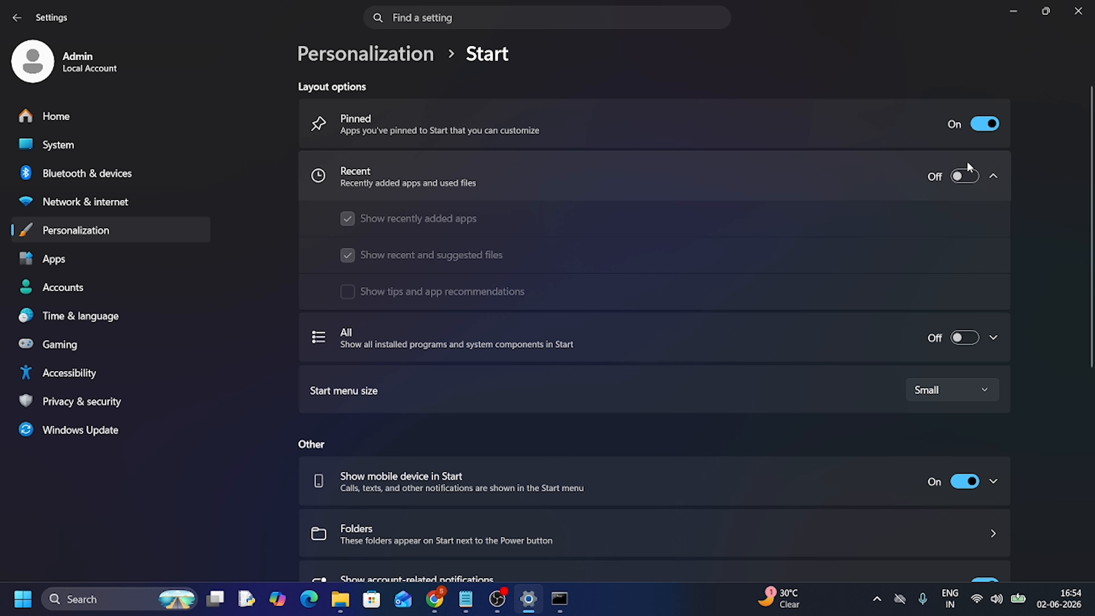
pyautogui.click(964, 176)
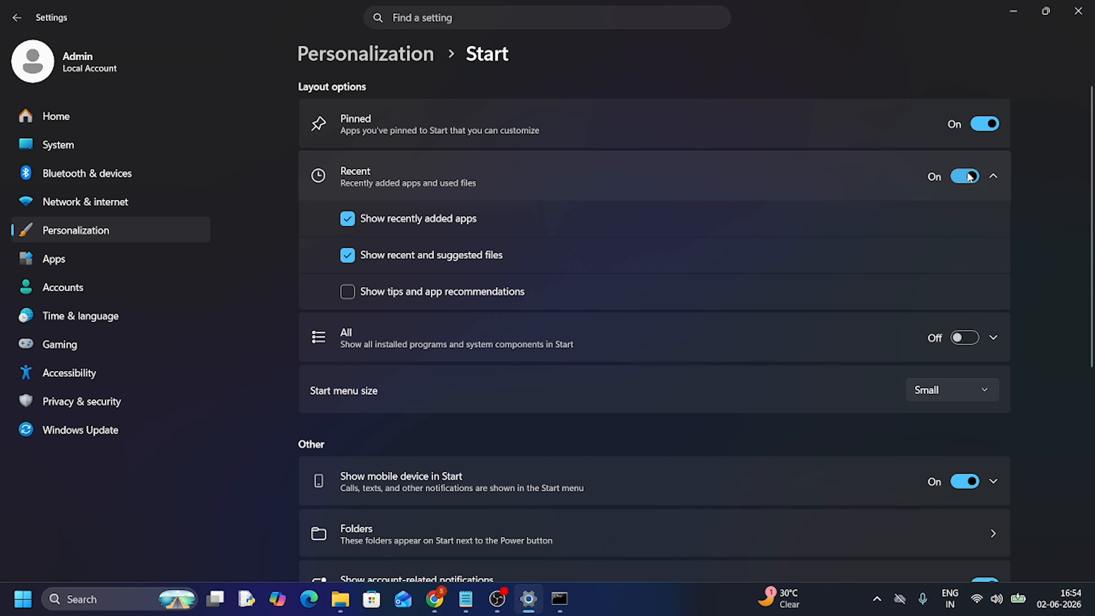
pyautogui.click(347, 255)
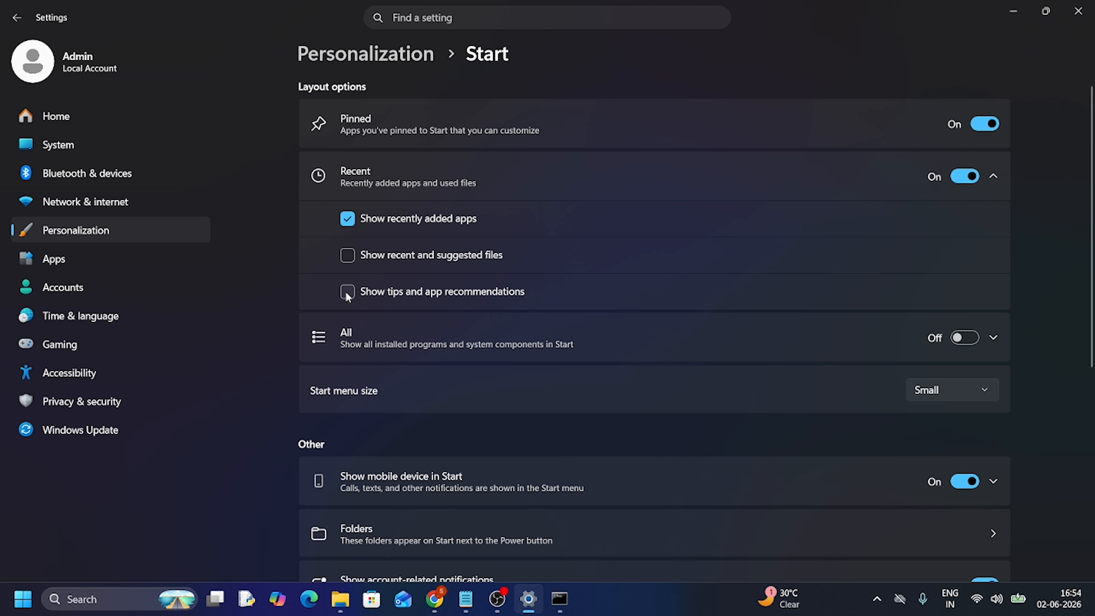
pyautogui.click(968, 338)
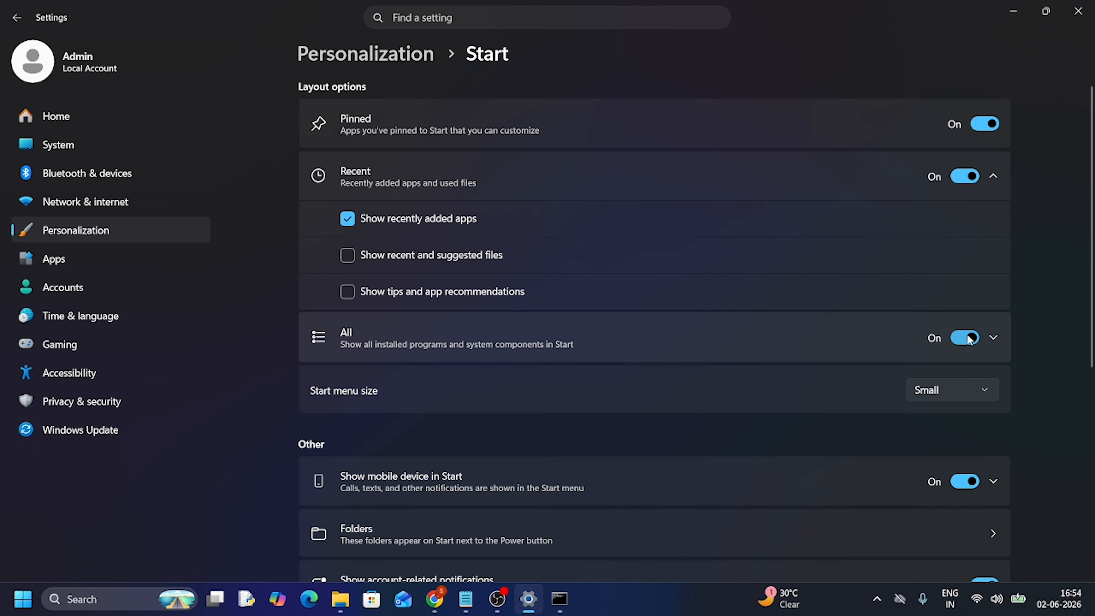
pyautogui.click(958, 387)
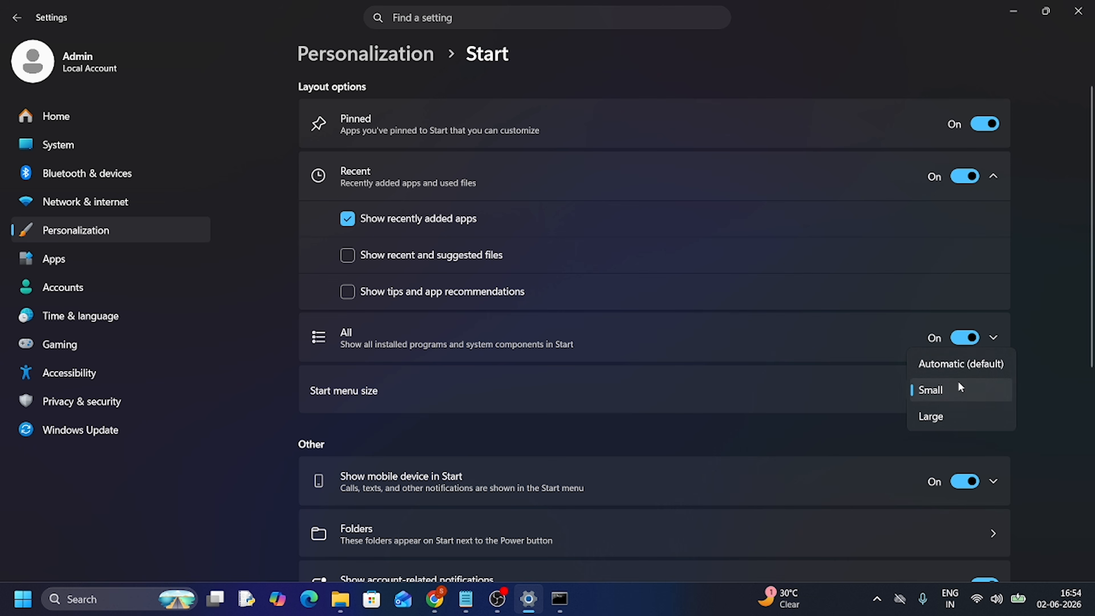
pyautogui.click(936, 416)
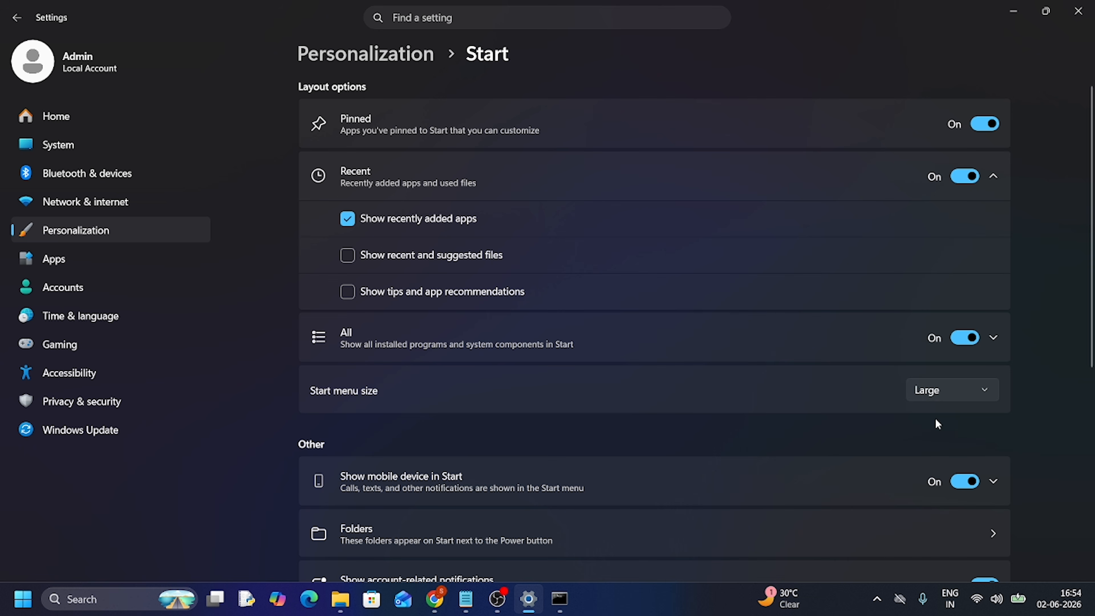
pyautogui.click(20, 603)
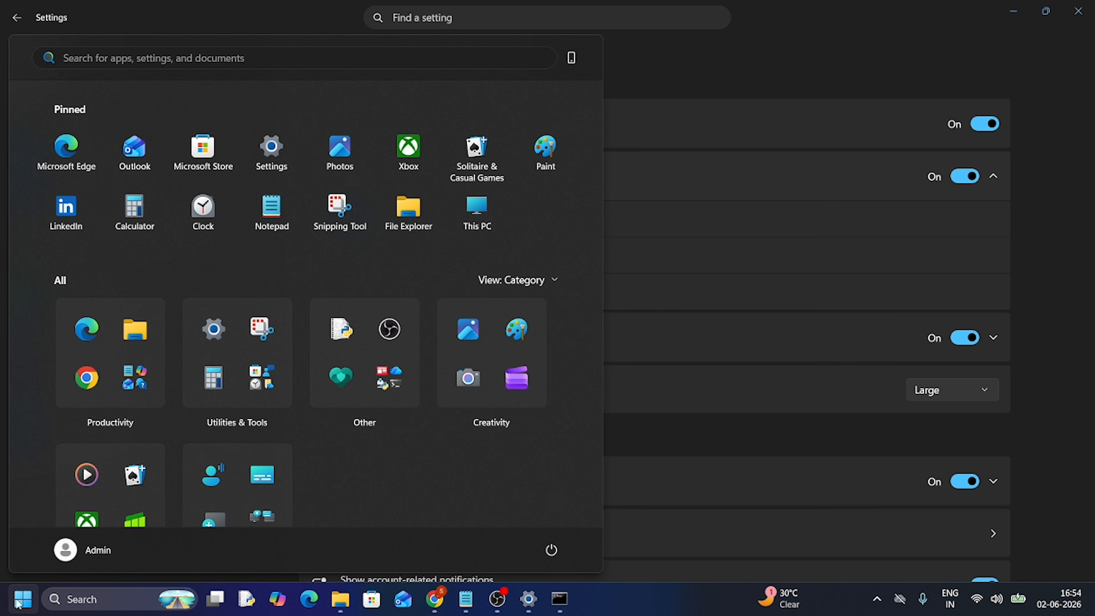
pyautogui.click(18, 604)
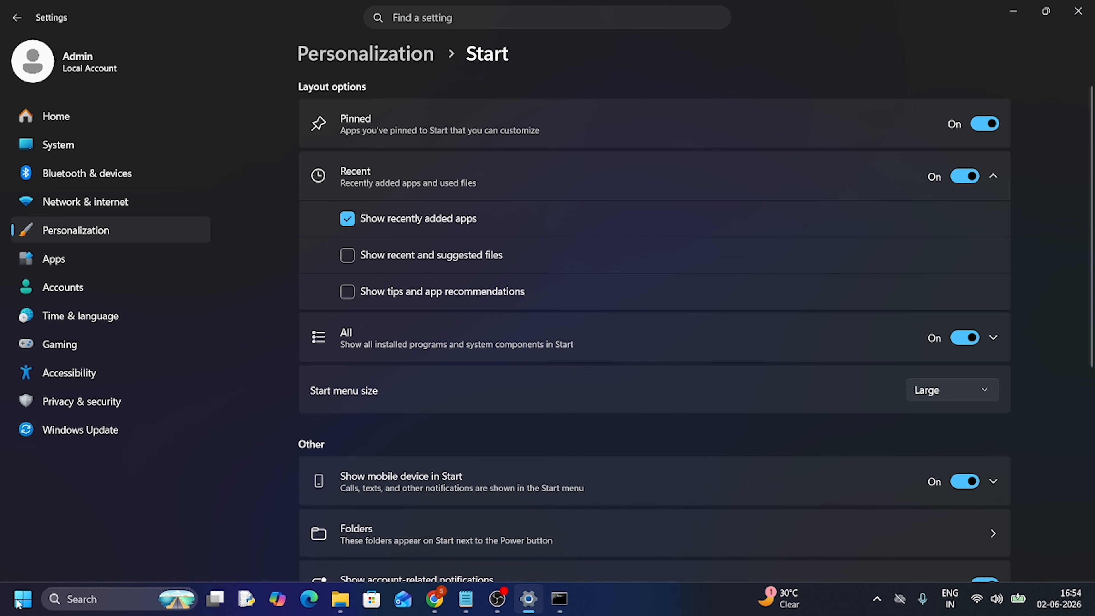
# Set the Start menu size to Small and check the resized Start menu
pyautogui.click(927, 393)
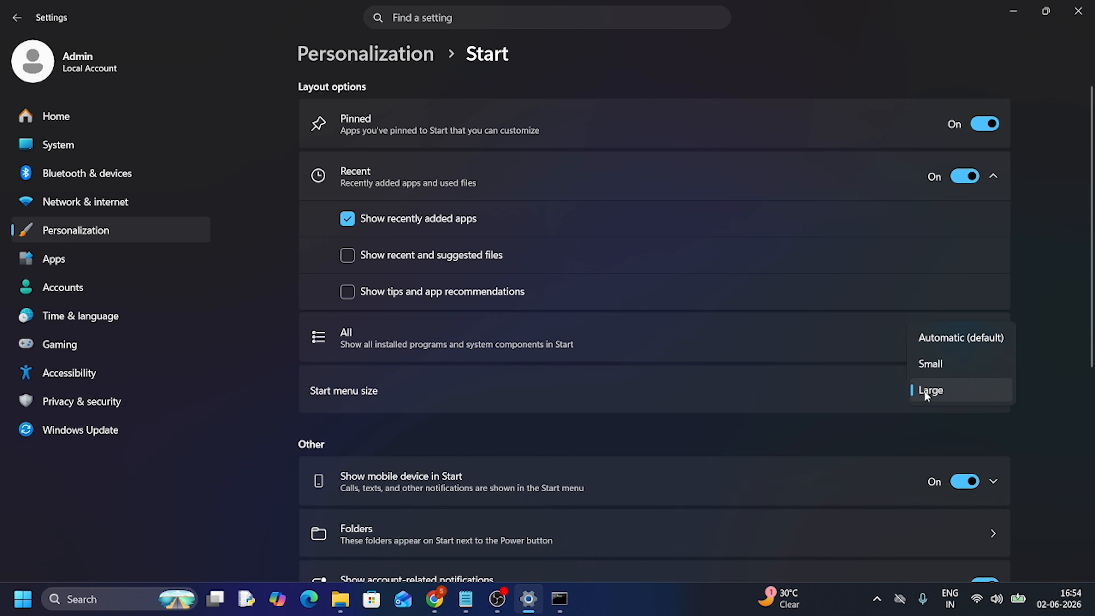
pyautogui.click(930, 365)
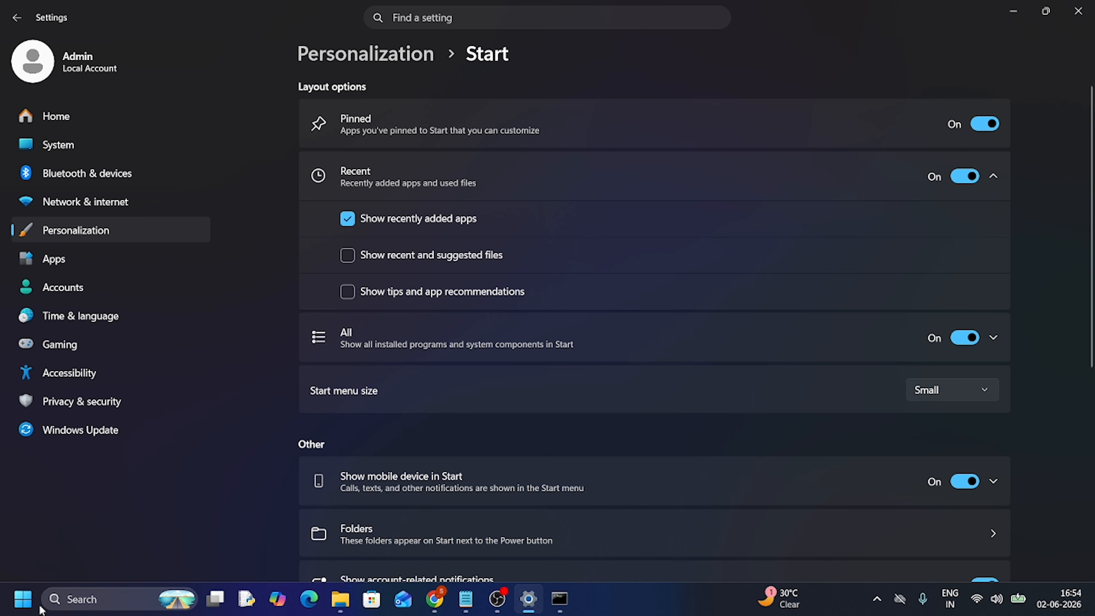
pyautogui.click(23, 599)
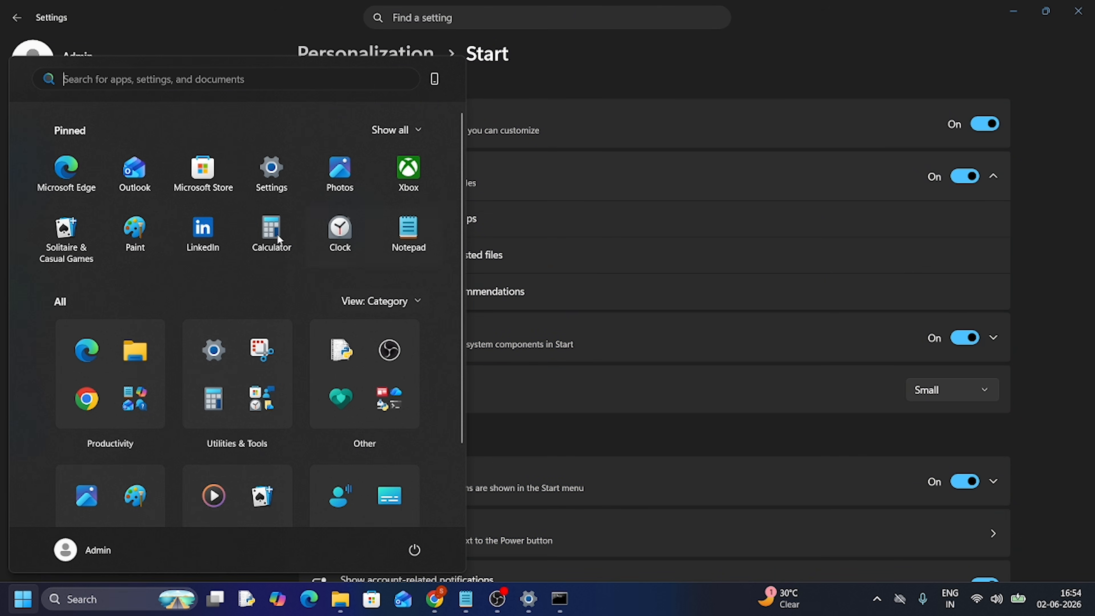
pyautogui.click(688, 300)
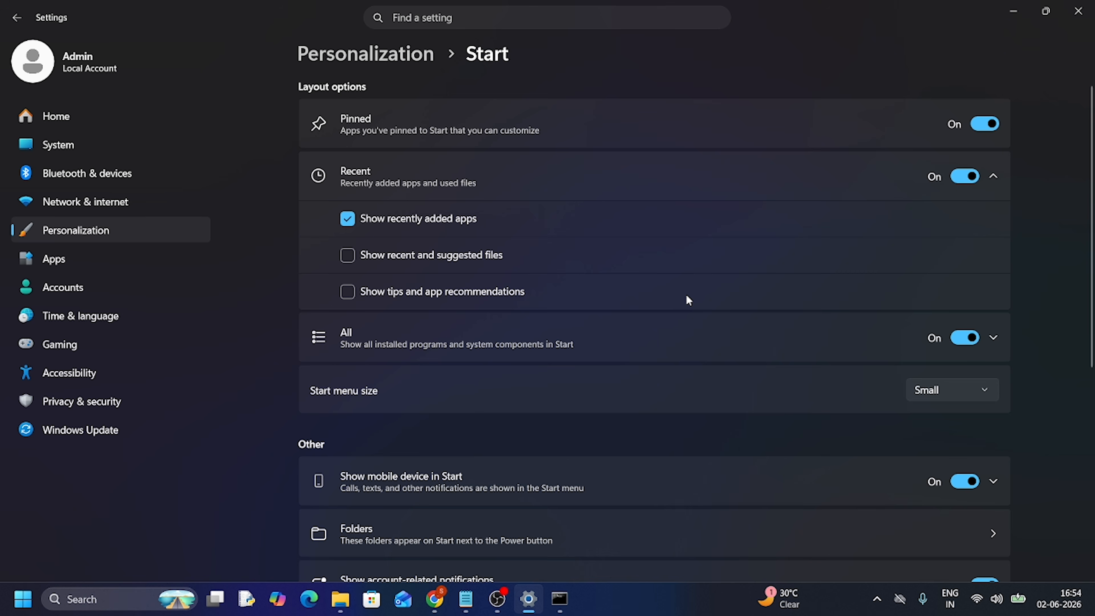
# Try "Hide your name and profile picture on Start", check the Start menu, turn the option back off, and check again
pyautogui.scroll(-5, 688, 300)
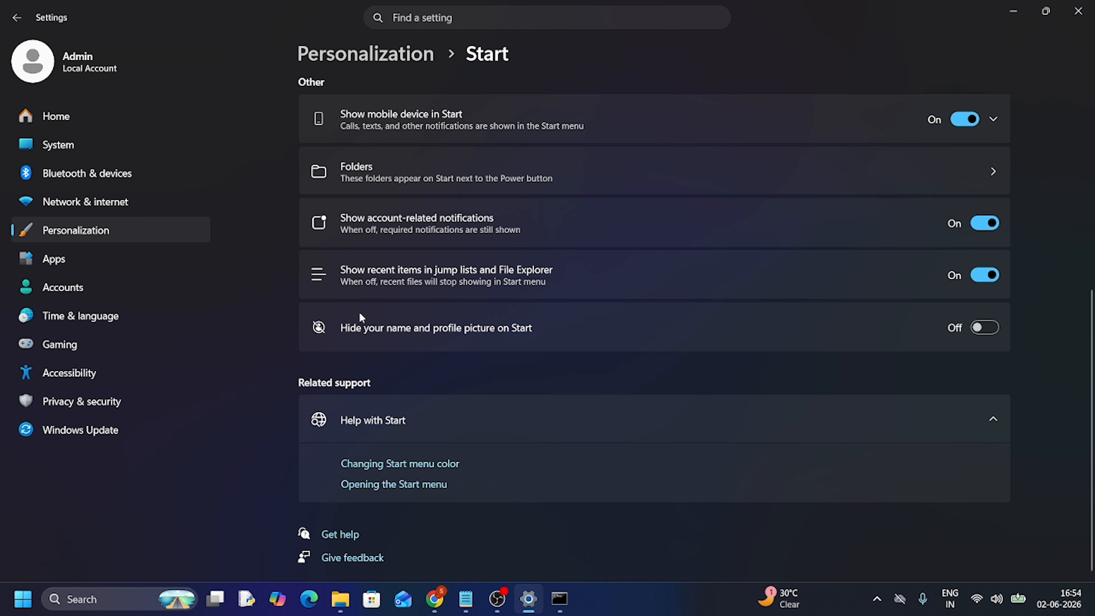
pyautogui.click(992, 330)
pyautogui.click(18, 604)
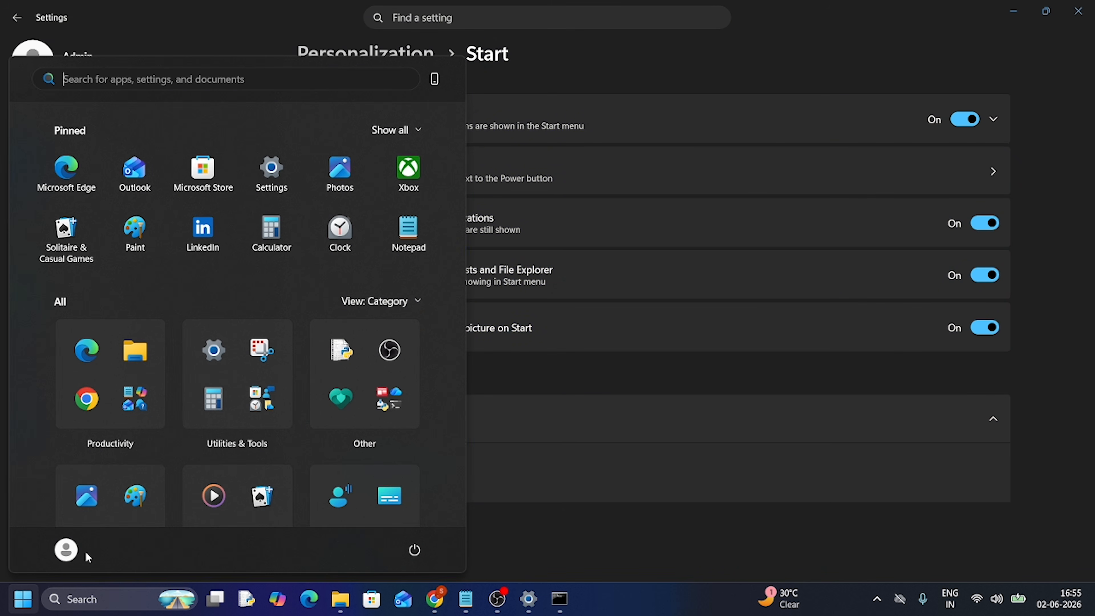
pyautogui.click(985, 328)
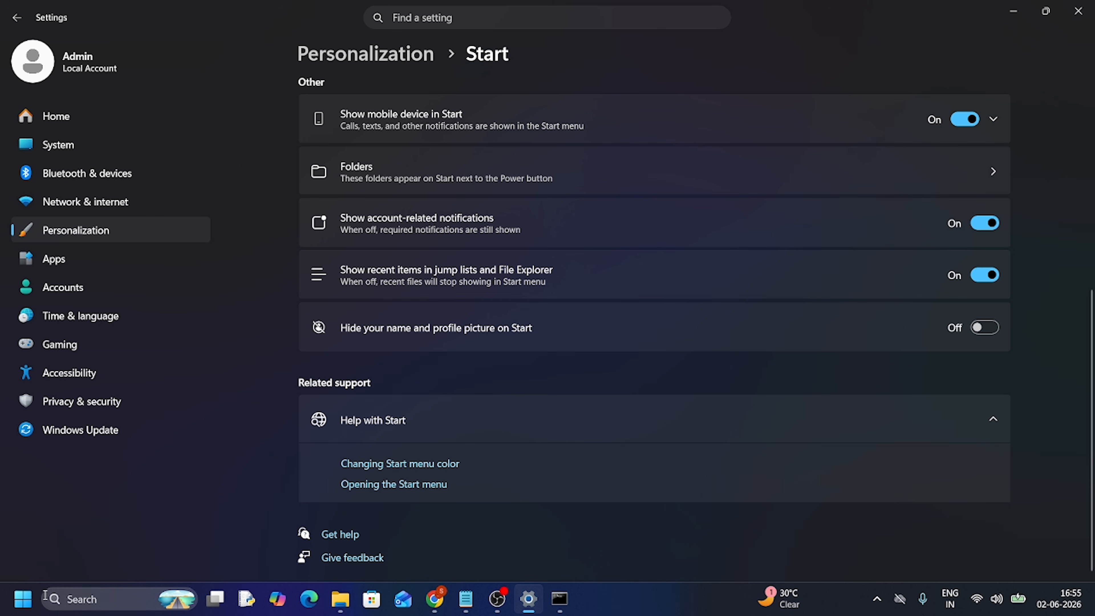
pyautogui.click(22, 600)
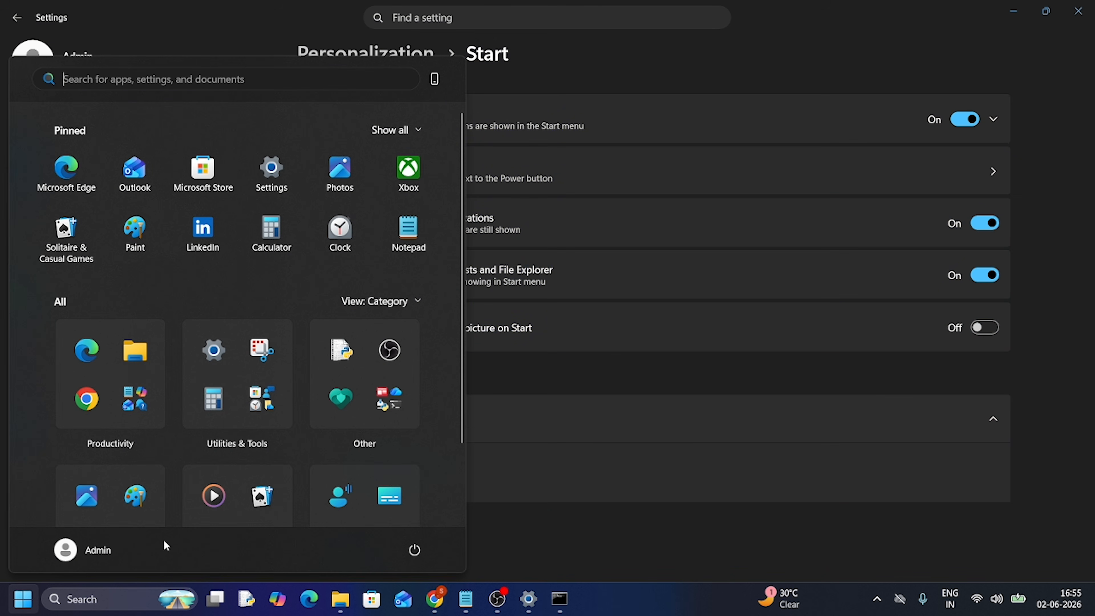
pyautogui.click(727, 375)
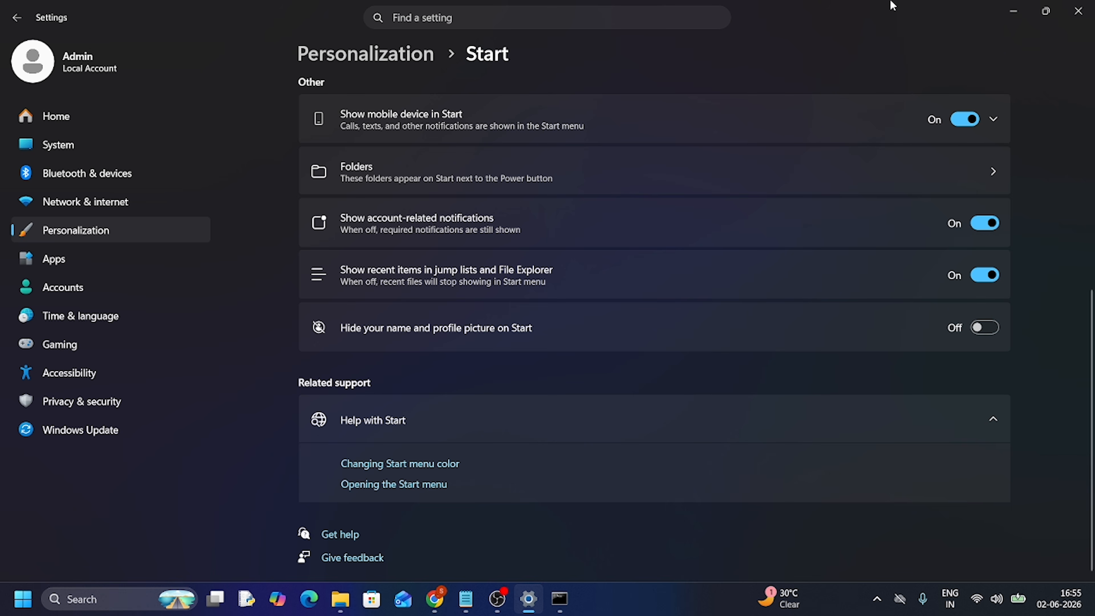
# Minimize Settings, switch to Notepad, and enter "Hello" in a new tab
pyautogui.click(1013, 11)
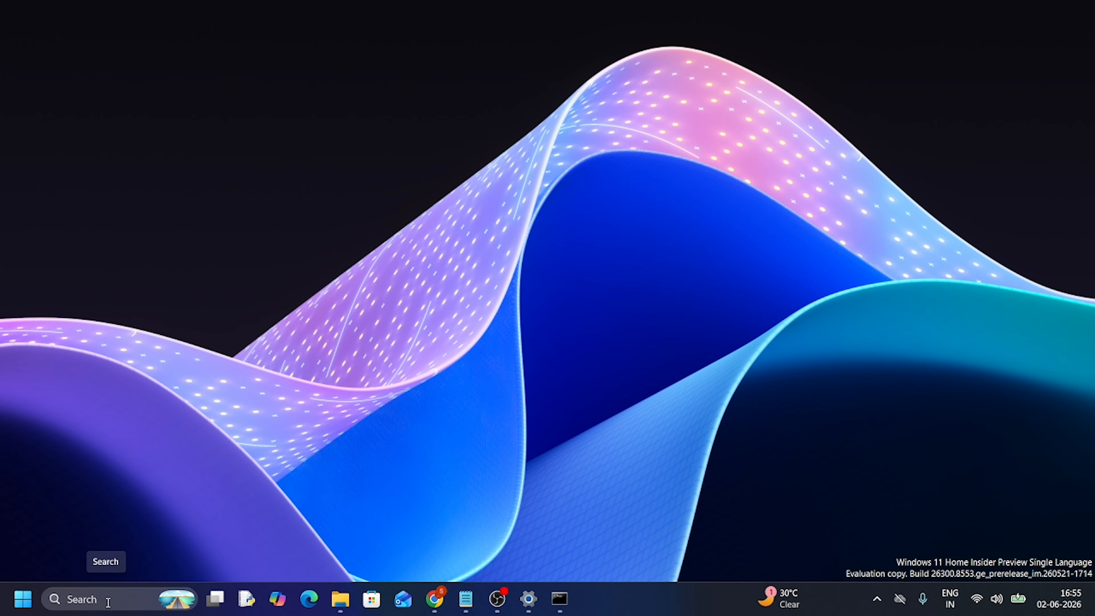
pyautogui.click(464, 600)
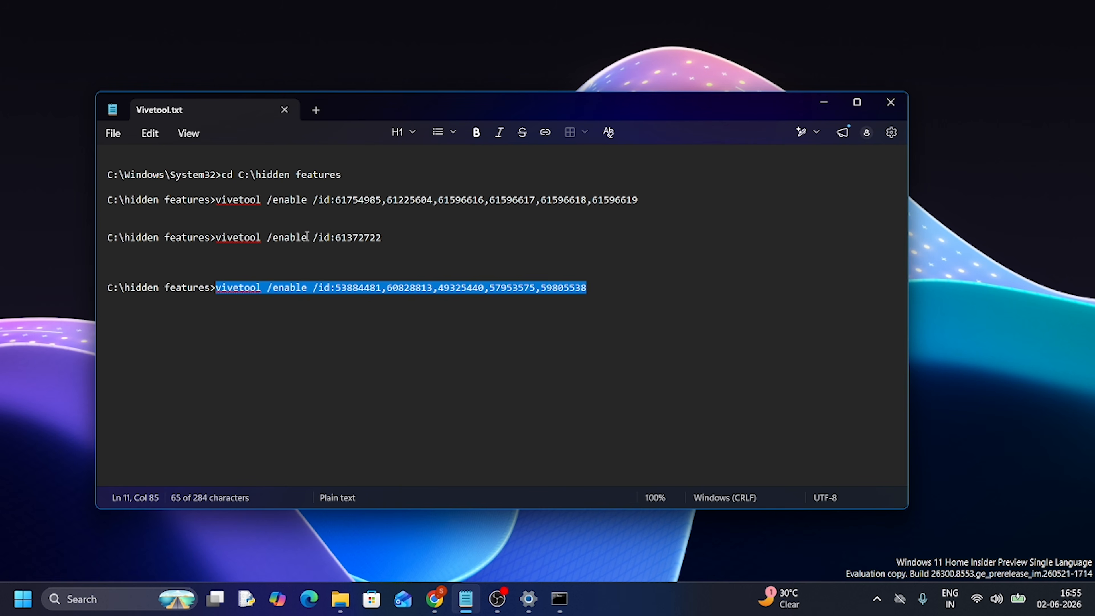
pyautogui.click(315, 111)
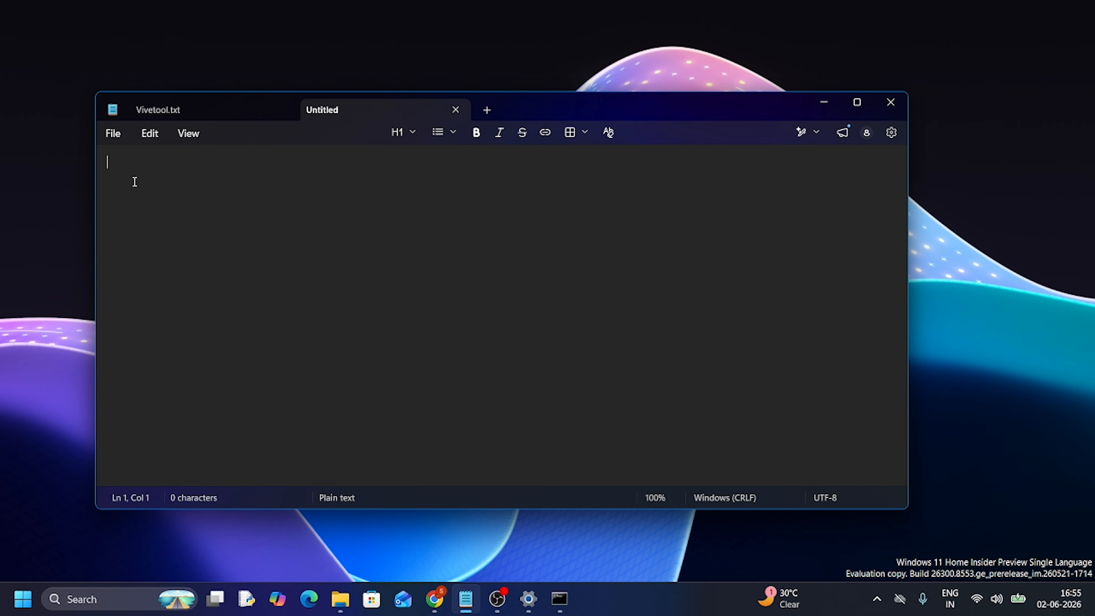
pyautogui.write('Hello')
# Examine the Save as dialog for the Hello document by opening it through Save and Save as, cancel each time, and minimize Notepad
pyautogui.click(106, 136)
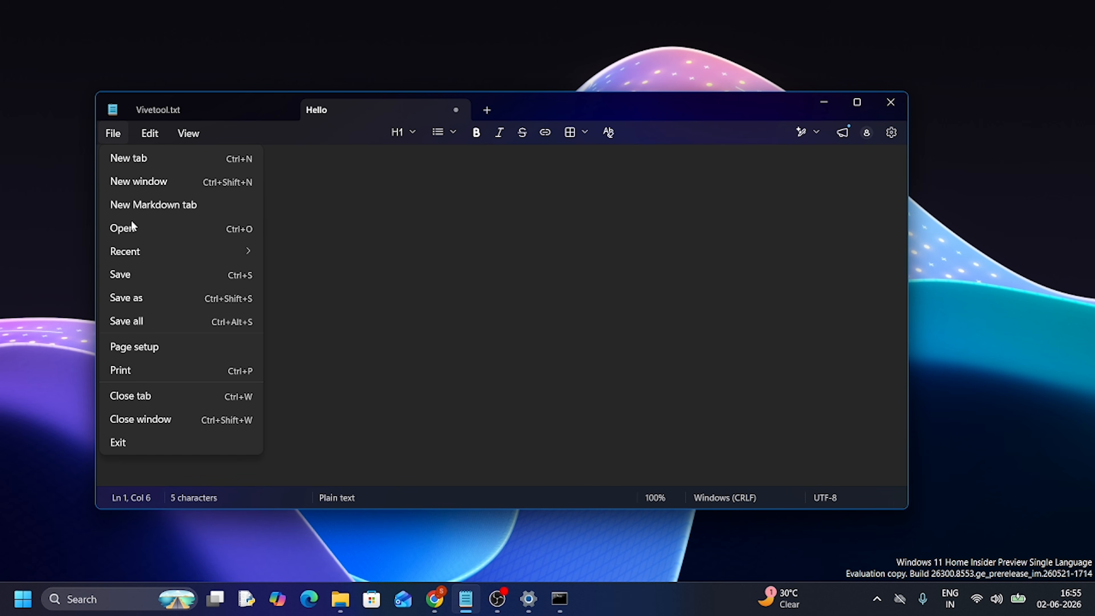
pyautogui.click(128, 275)
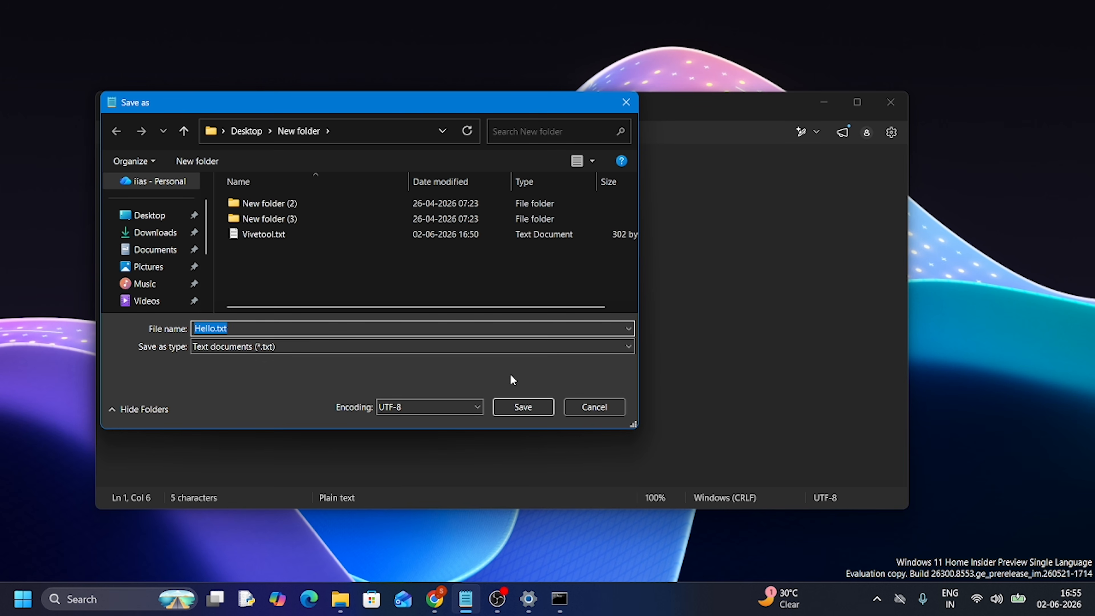
pyautogui.click(523, 407)
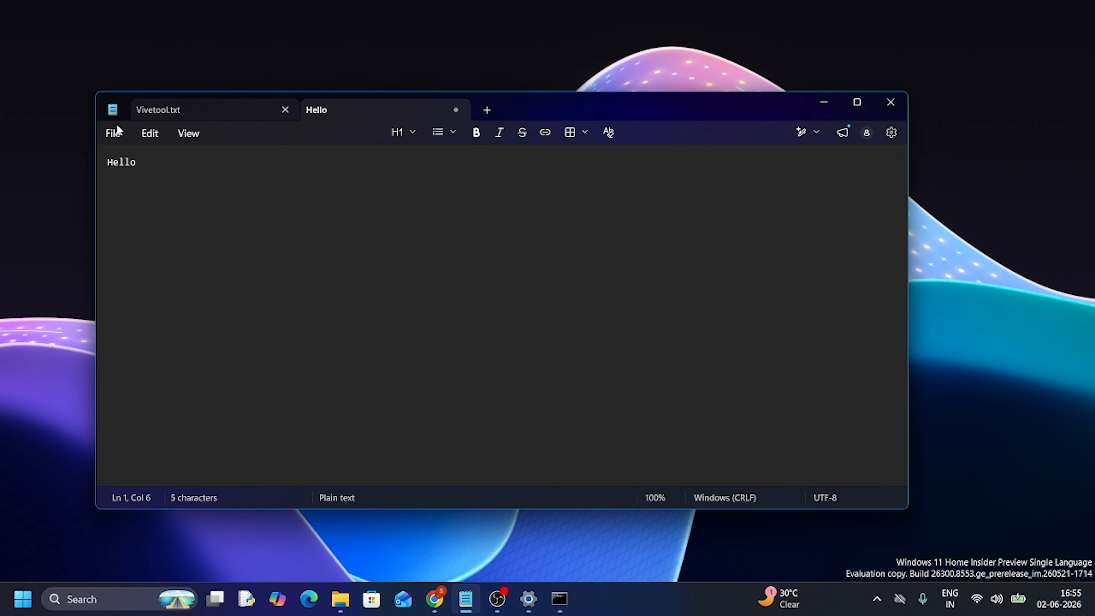
pyautogui.click(115, 132)
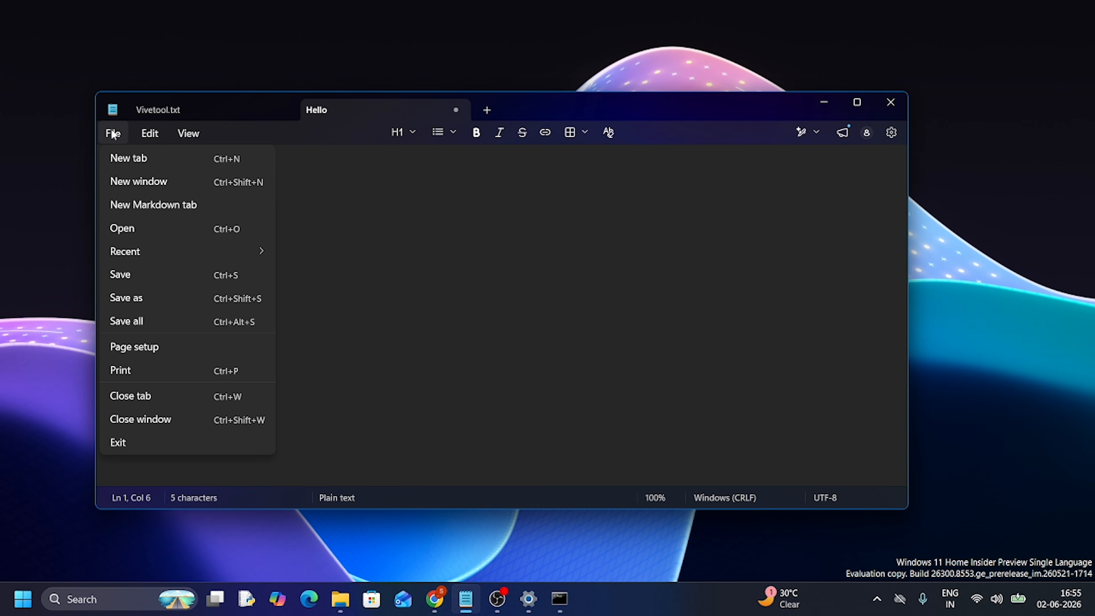
pyautogui.click(153, 300)
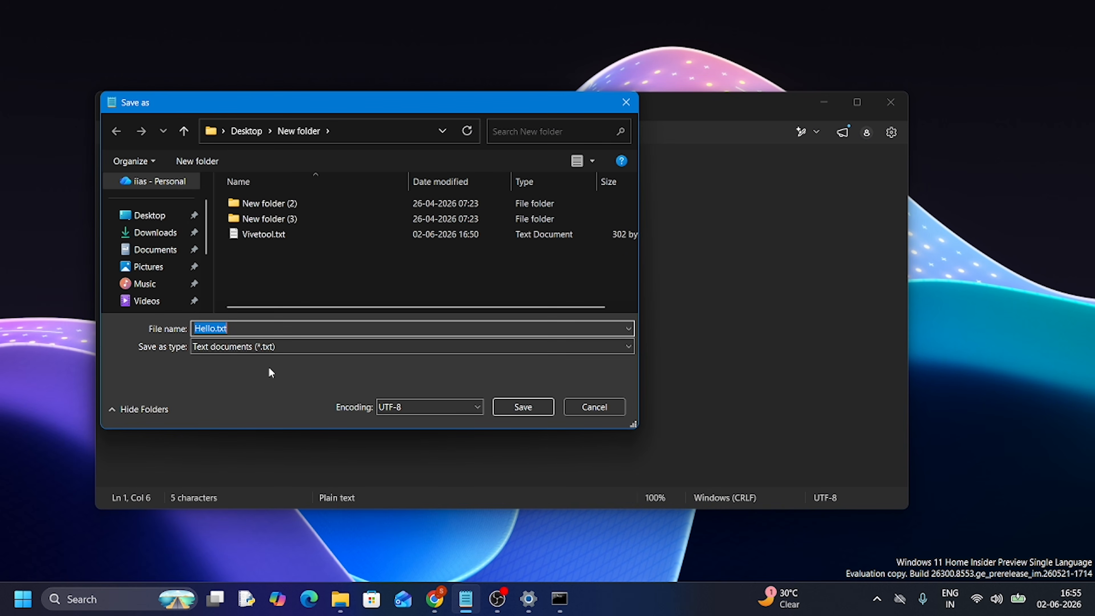
pyautogui.click(591, 407)
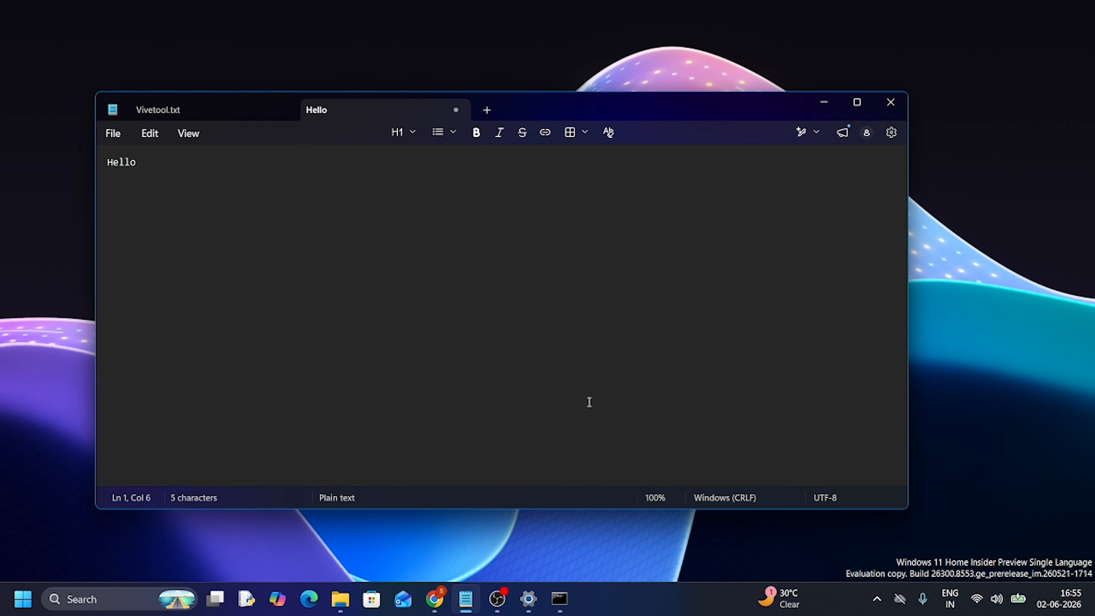
pyautogui.click(113, 133)
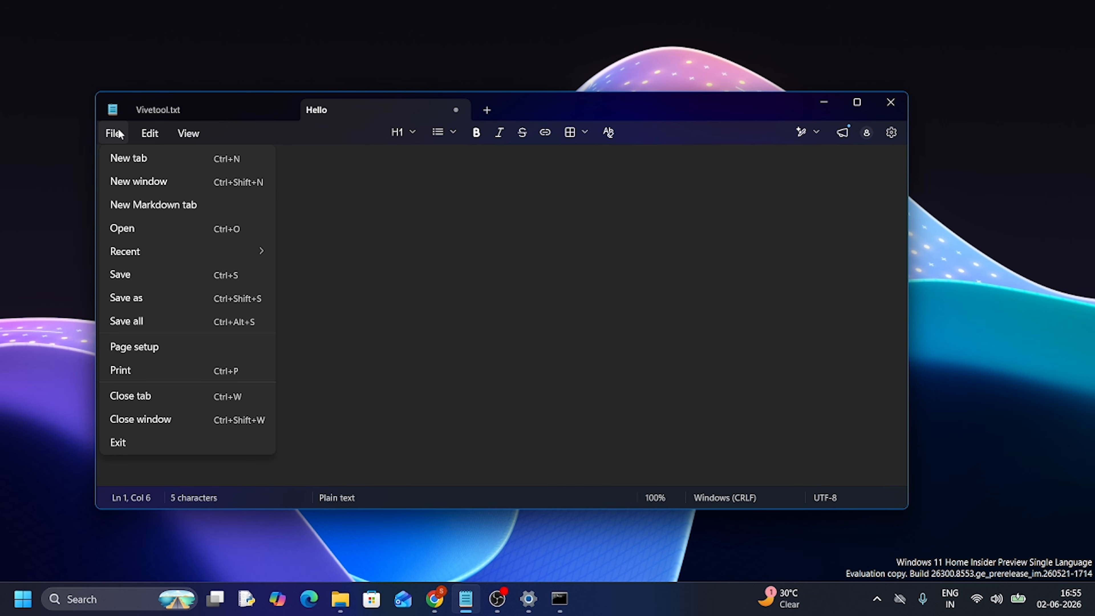
pyautogui.click(151, 296)
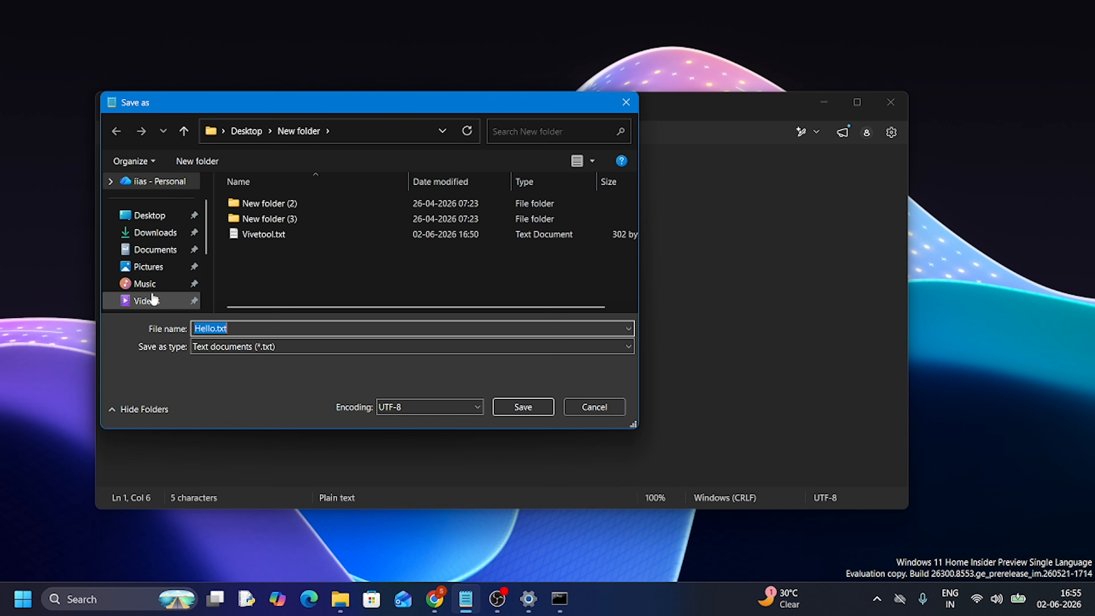
pyautogui.click(593, 404)
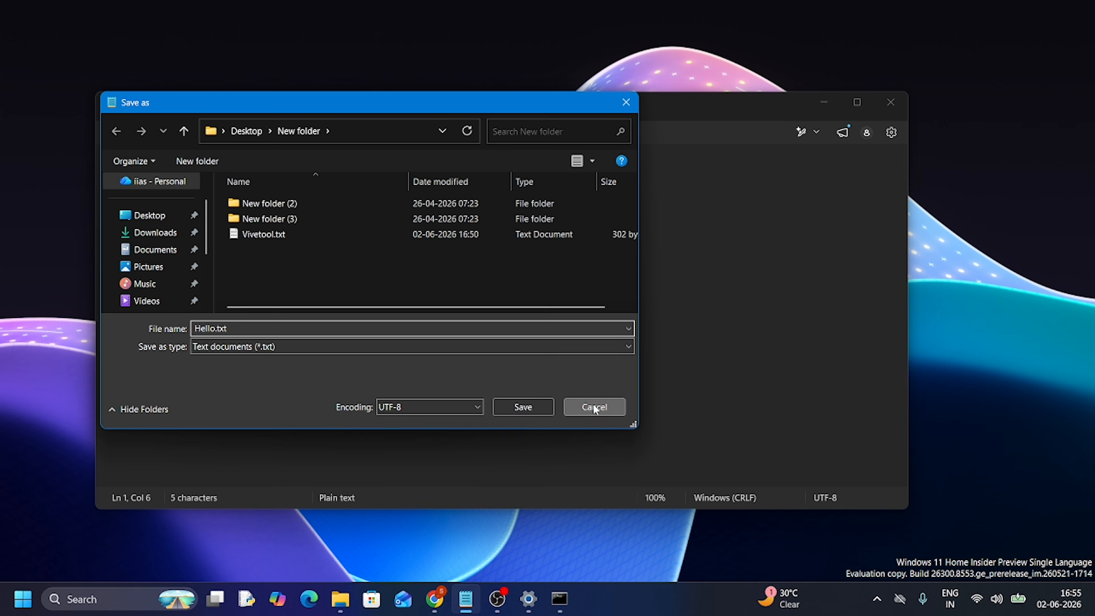
pyautogui.click(824, 102)
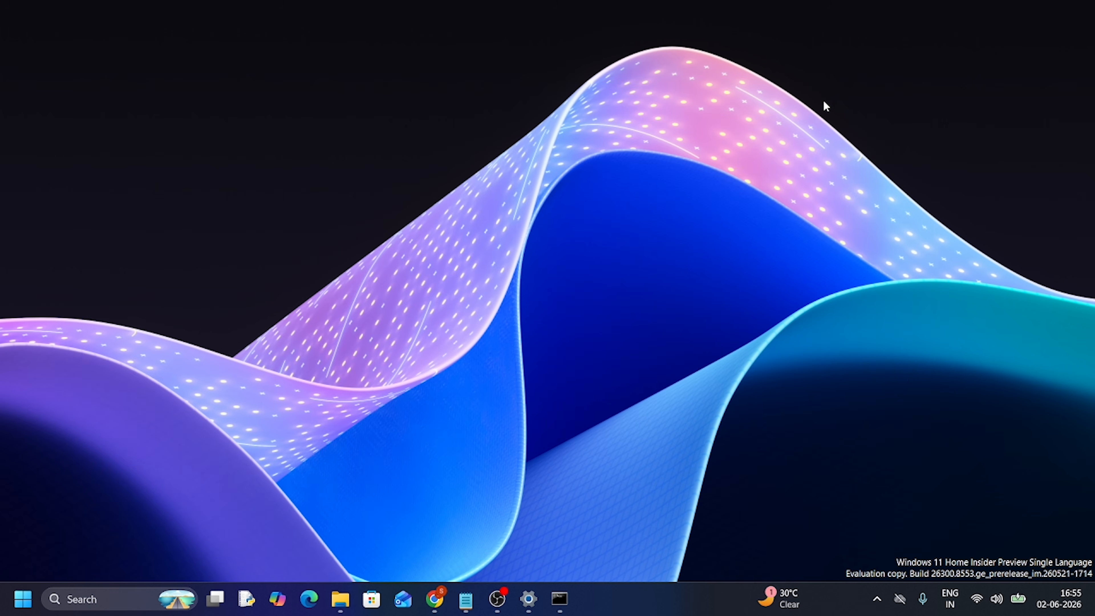
# Switch to Settings and open the Screen tint page in the Accessibility settings
pyautogui.click(529, 598)
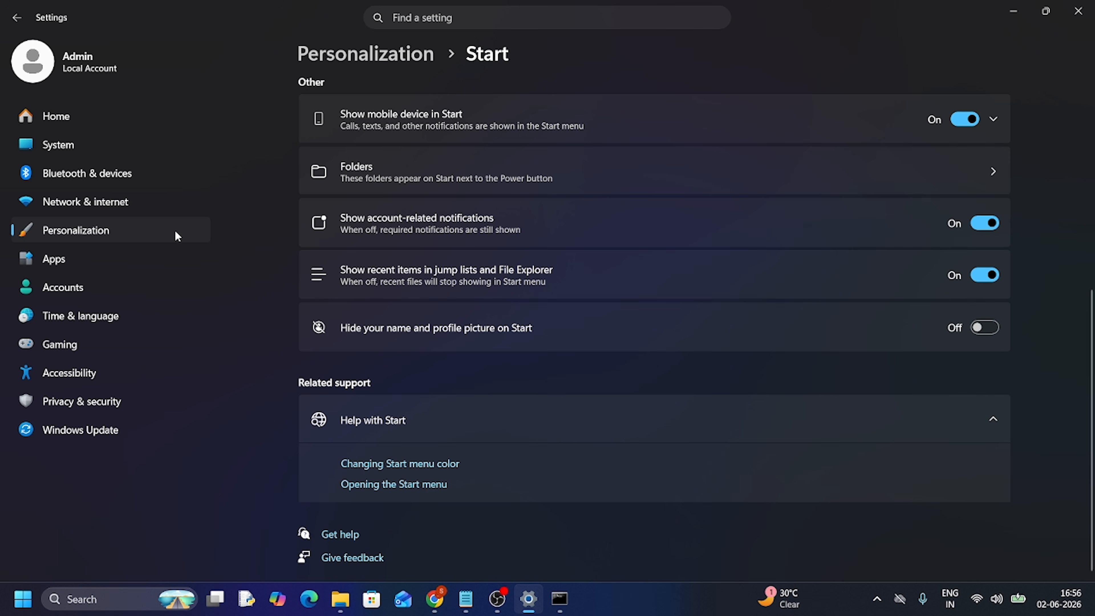
pyautogui.click(73, 383)
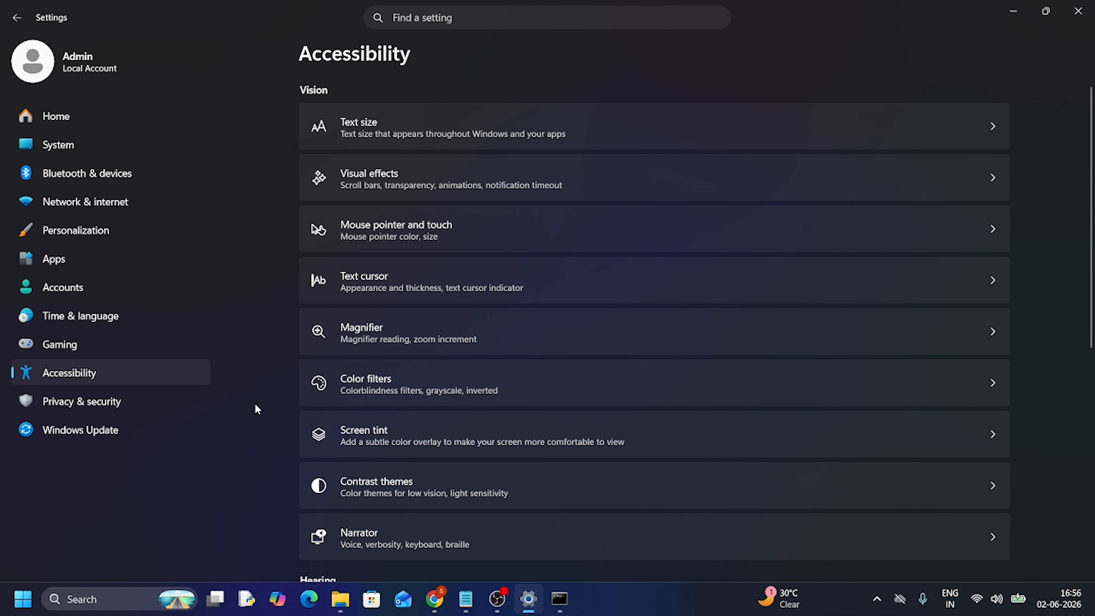
pyautogui.scroll(-5, 254, 341)
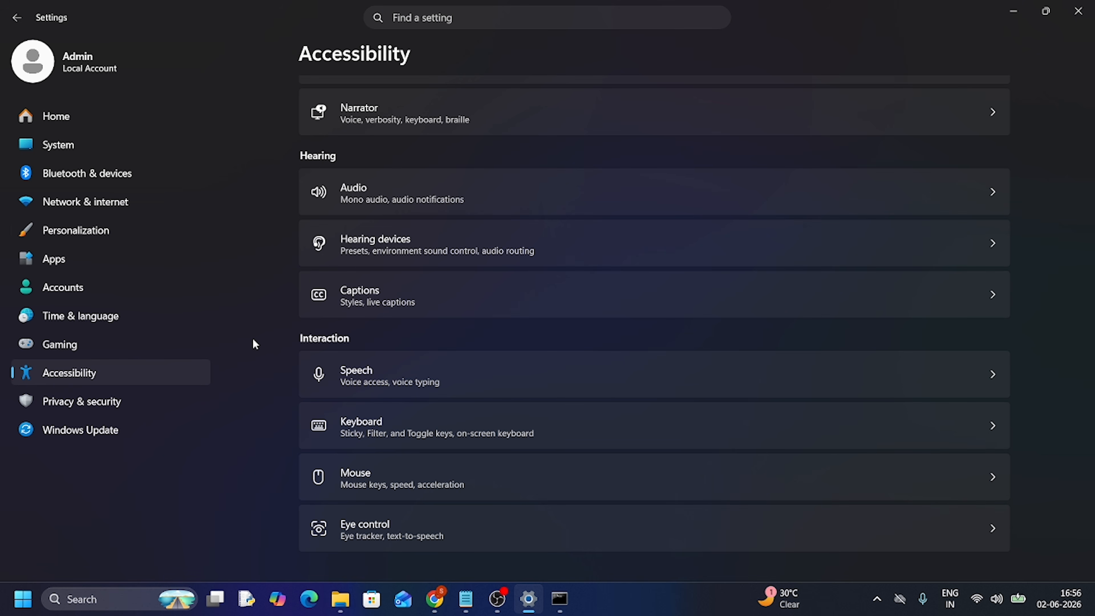
pyautogui.scroll(1, 253, 343)
pyautogui.scroll(-1, 254, 344)
pyautogui.scroll(3, 254, 344)
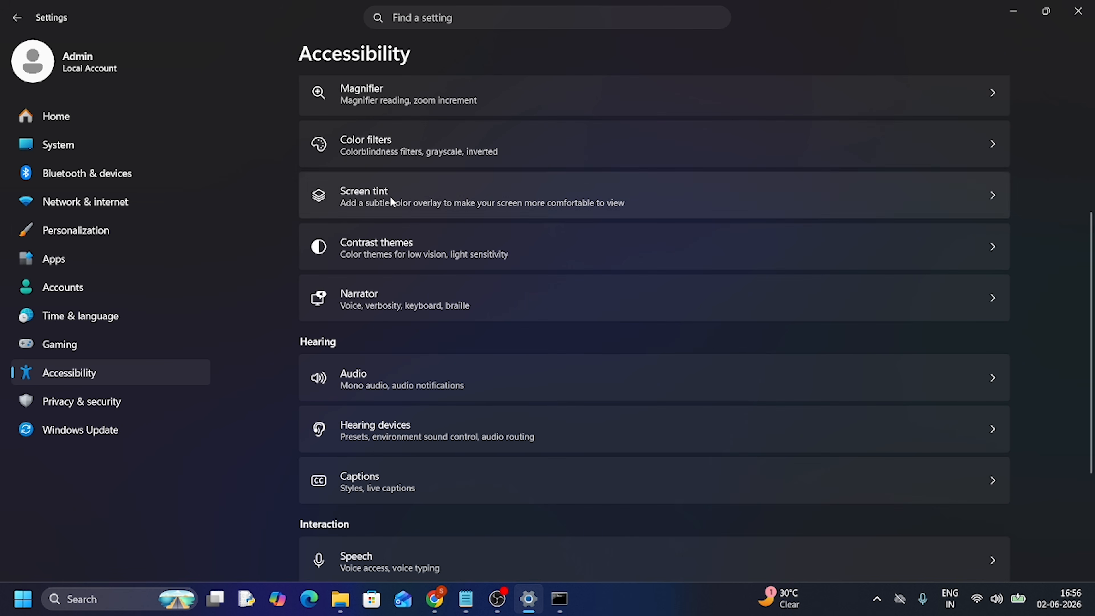
pyautogui.click(390, 196)
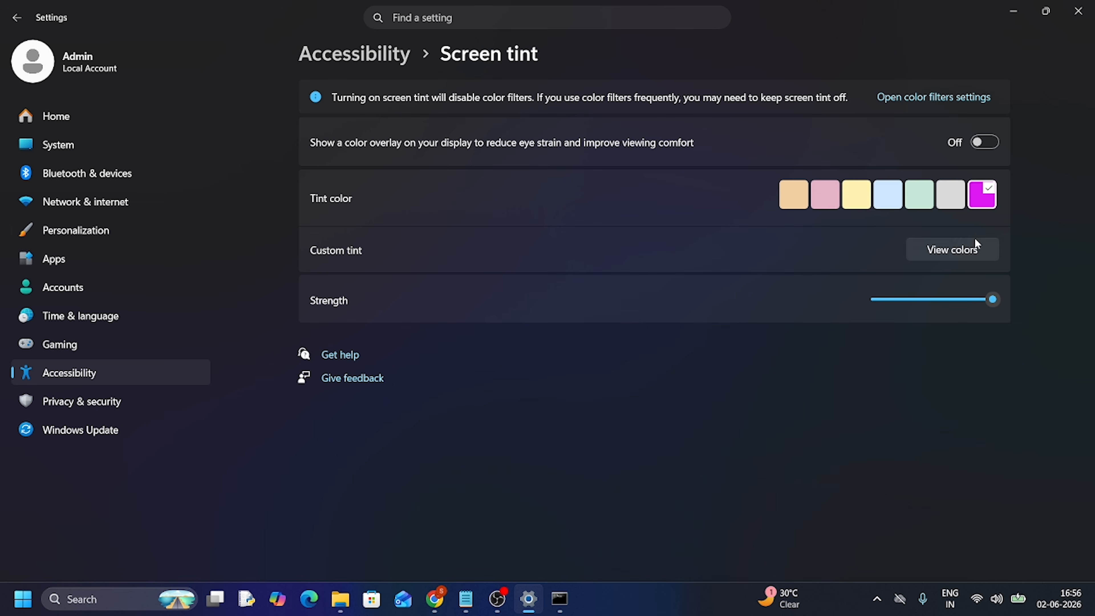
# Try the pink, orange and gray tint colors for the screen tint, and reselect the magenta one
pyautogui.click(829, 197)
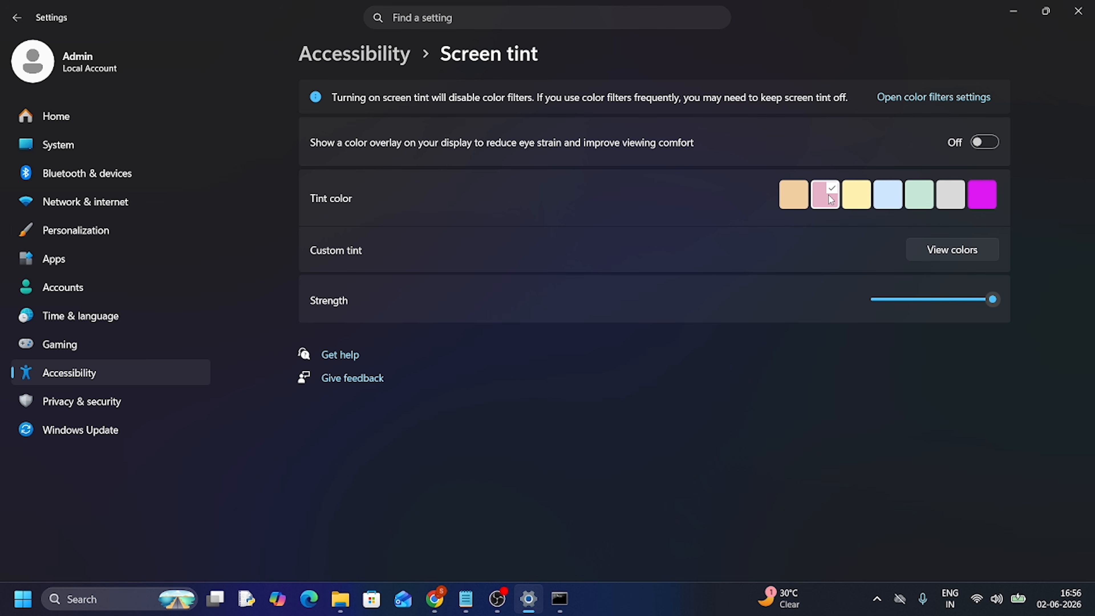
pyautogui.click(799, 195)
pyautogui.click(942, 194)
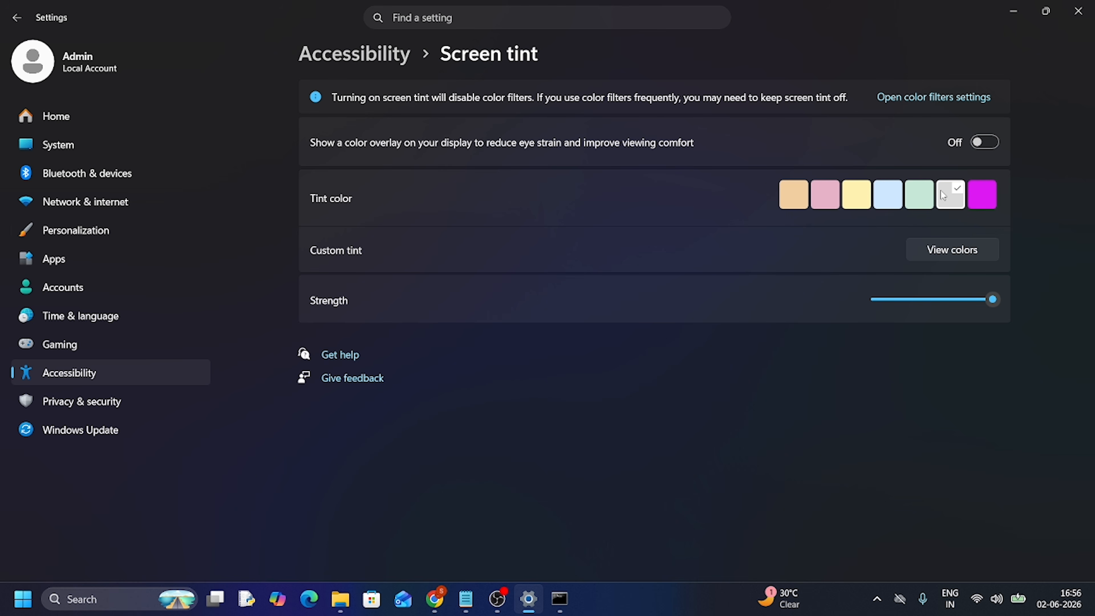
pyautogui.click(981, 199)
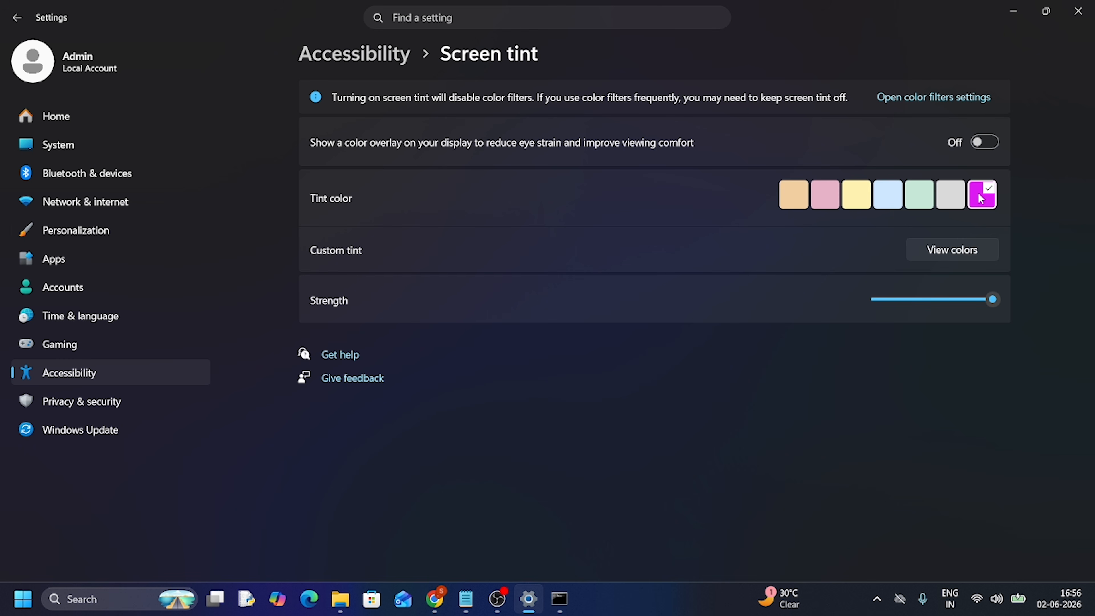
# Set the custom tint color to a light blue and reduce the tint strength to about three quarters
pyautogui.click(955, 253)
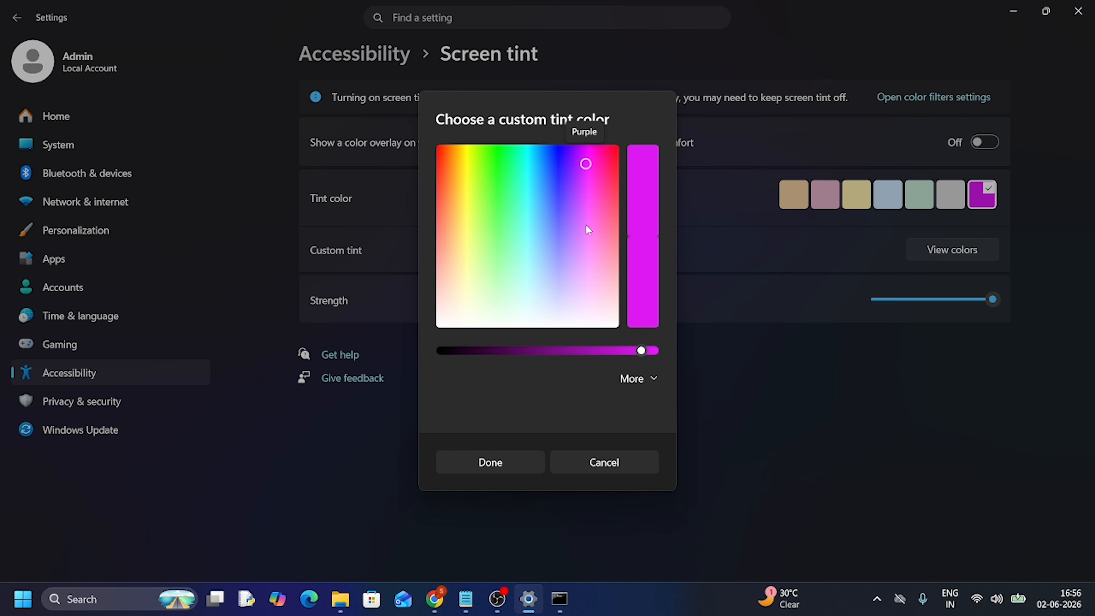
pyautogui.click(538, 201)
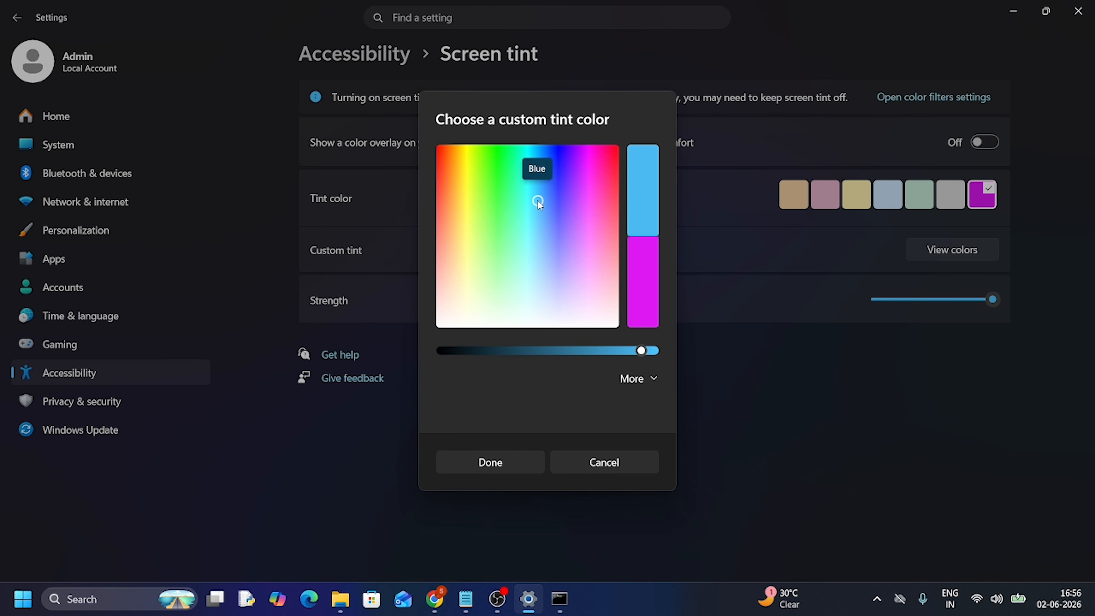
pyautogui.click(509, 467)
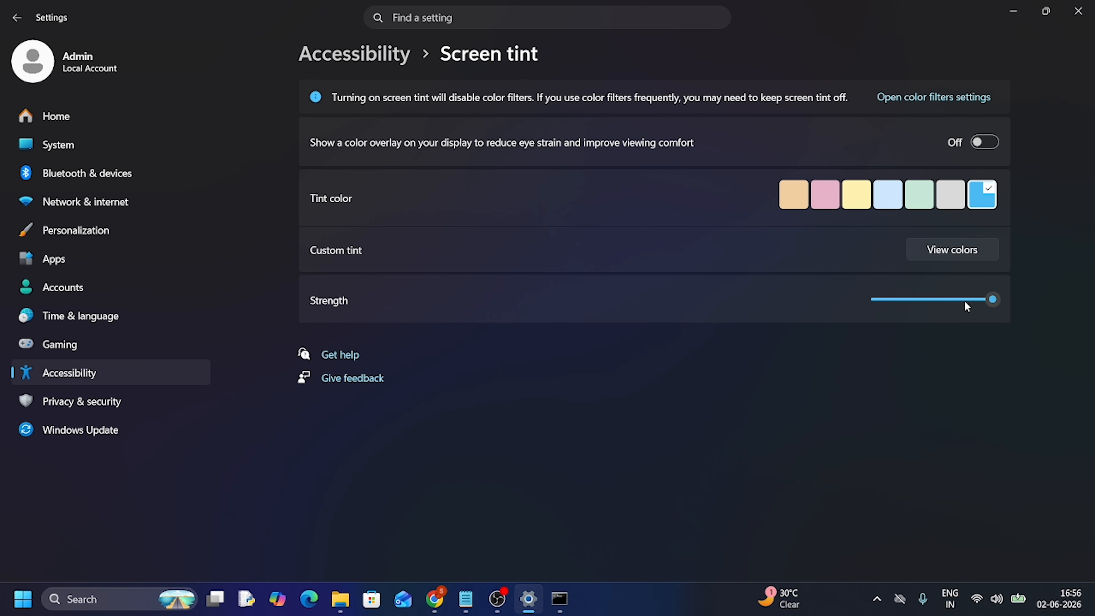
pyautogui.click(948, 298)
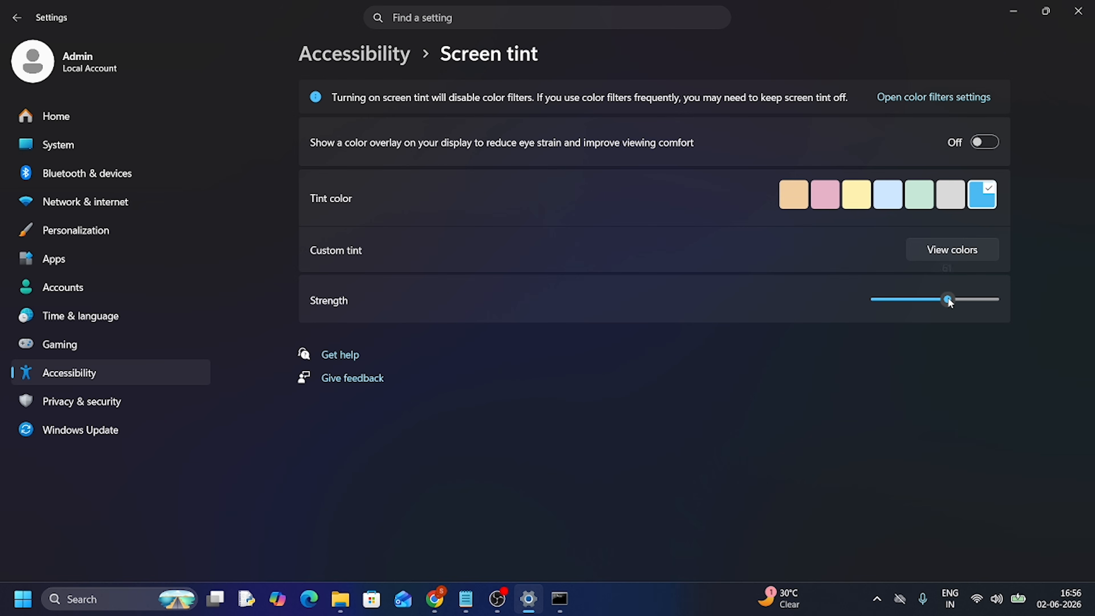
pyautogui.click(970, 299)
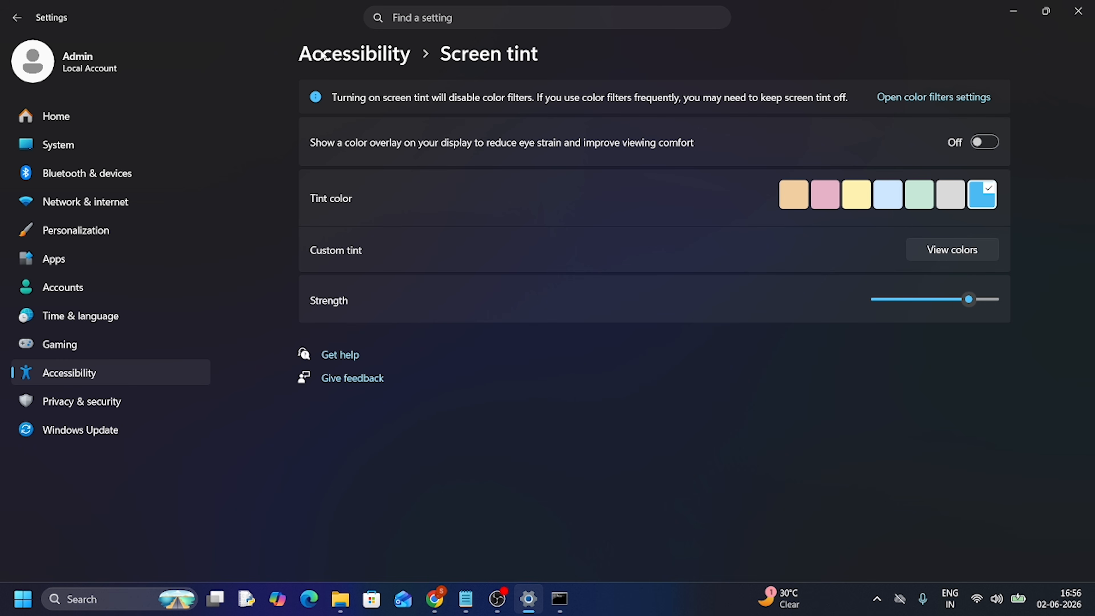
# Examine the AI components and System components pages in the System settings, and return to the end of the System list
pyautogui.click(60, 145)
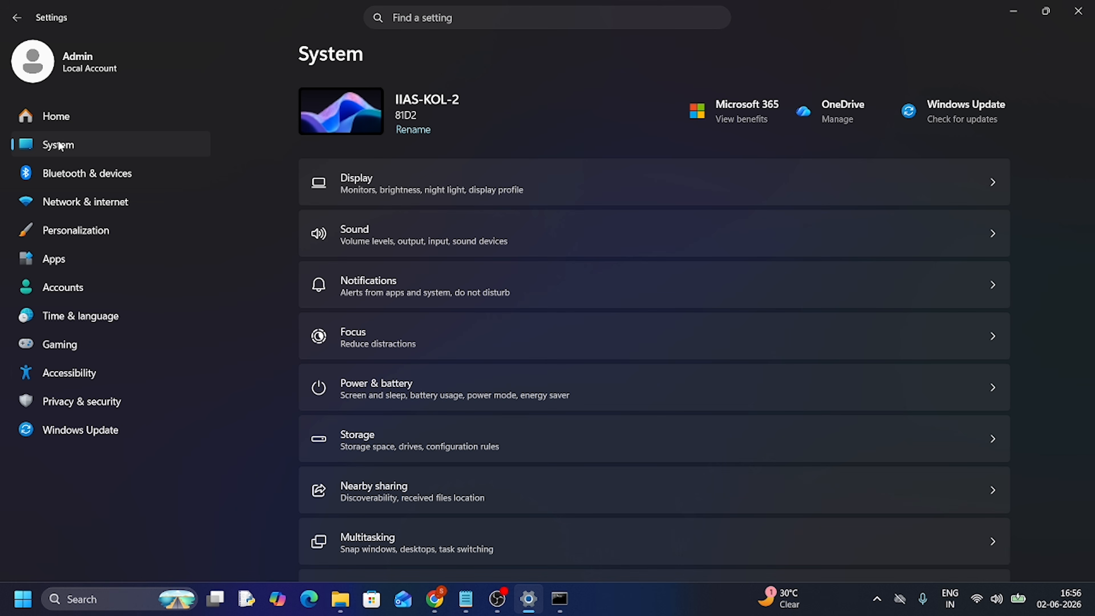
pyautogui.scroll(-10, 382, 424)
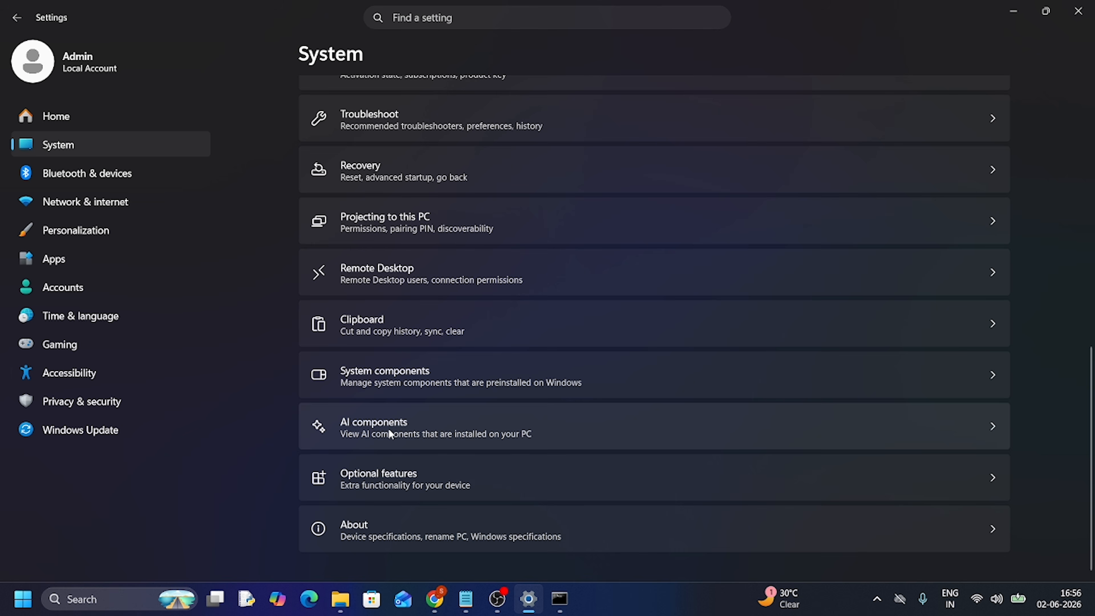
pyautogui.click(391, 432)
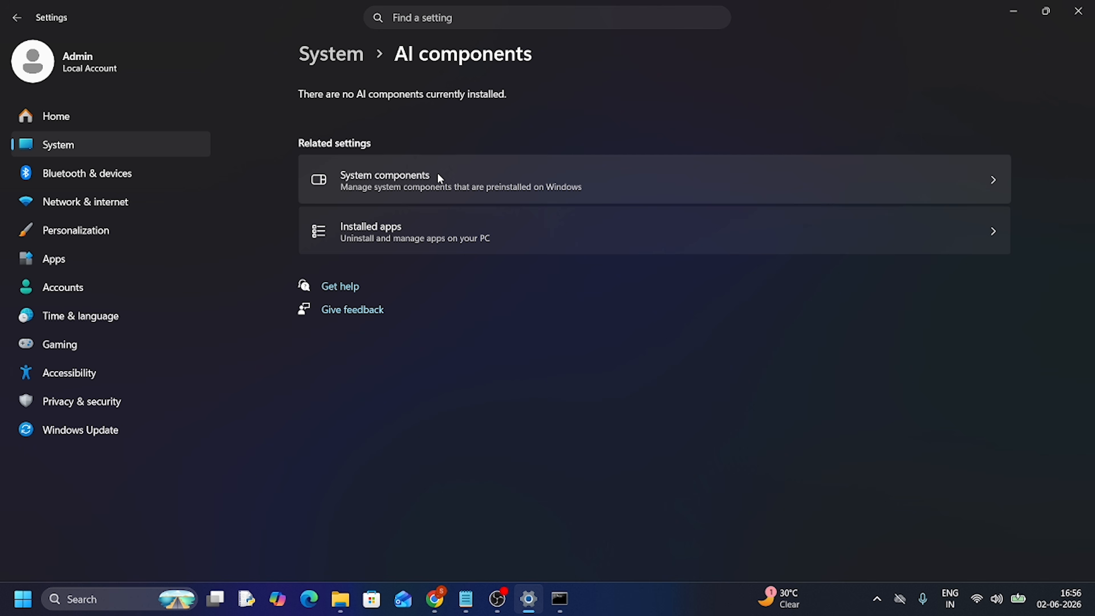
pyautogui.click(438, 175)
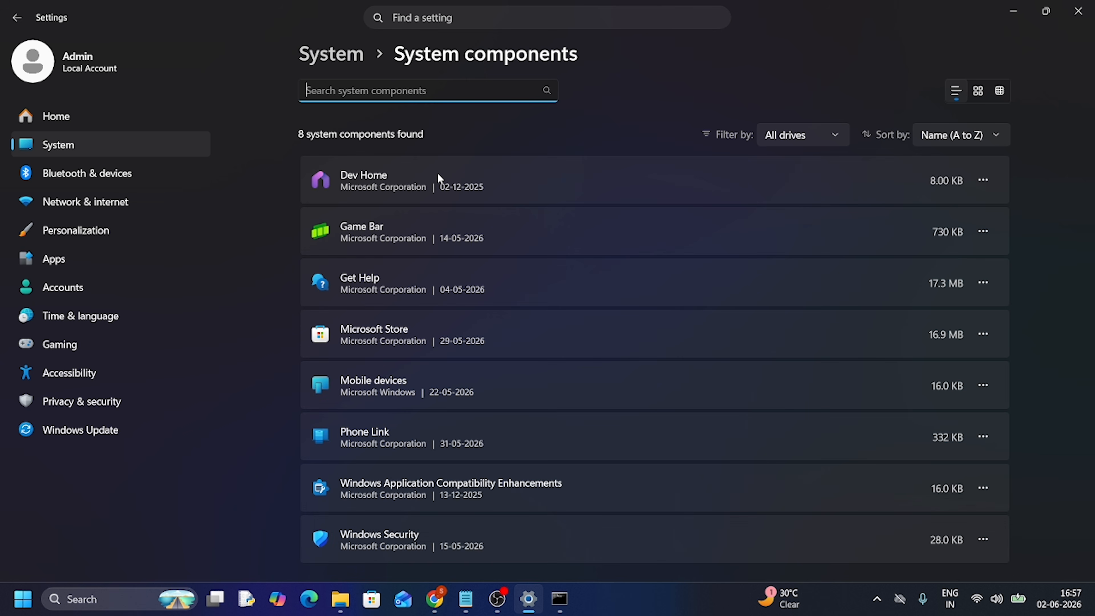
pyautogui.scroll(-5, 437, 173)
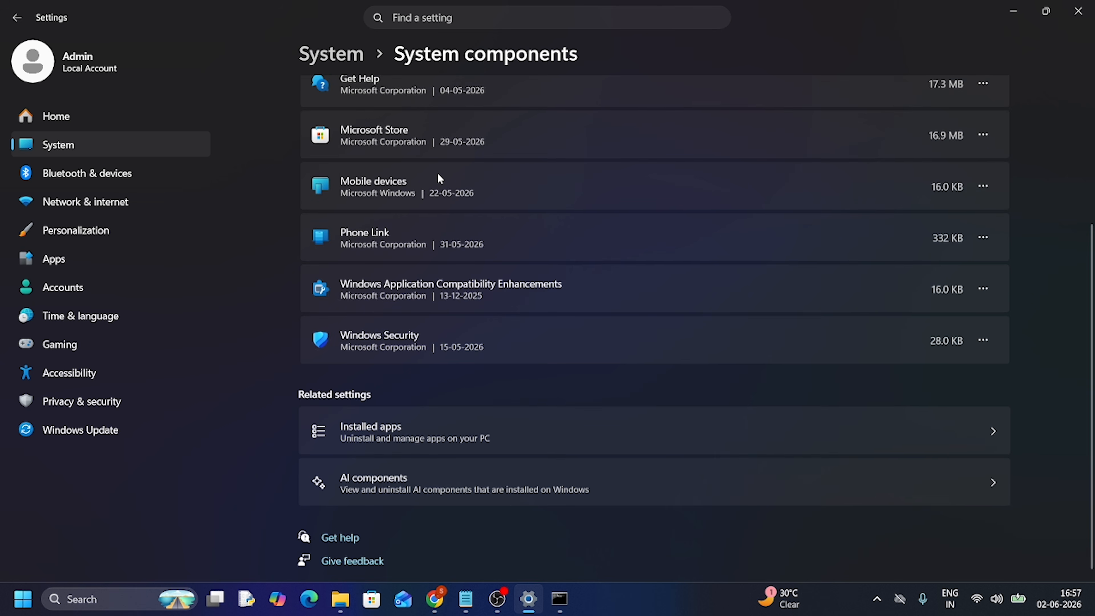
pyautogui.click(409, 475)
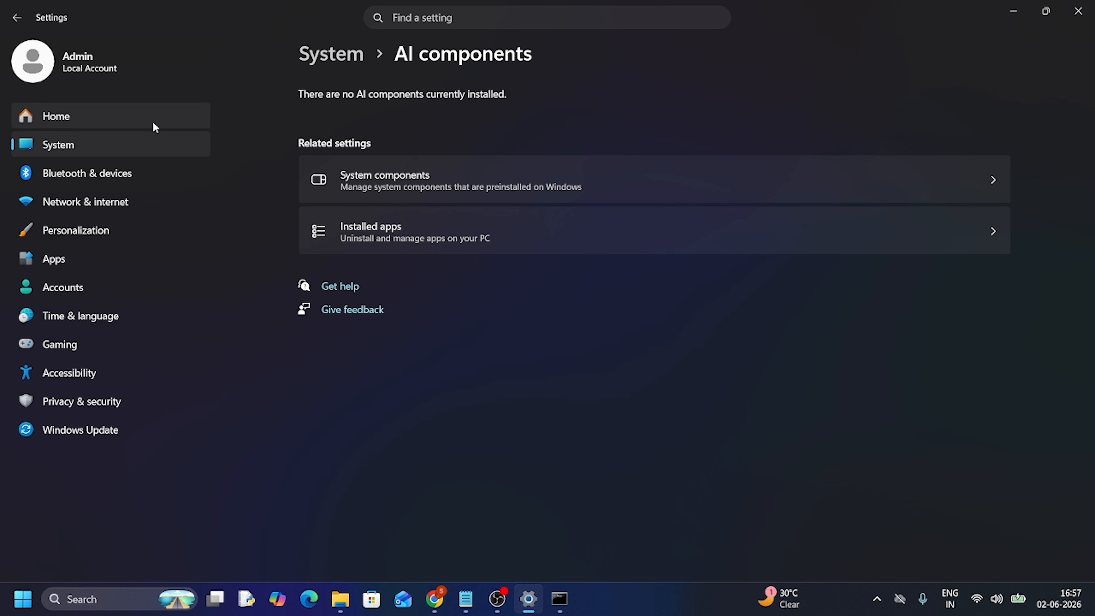
pyautogui.click(85, 150)
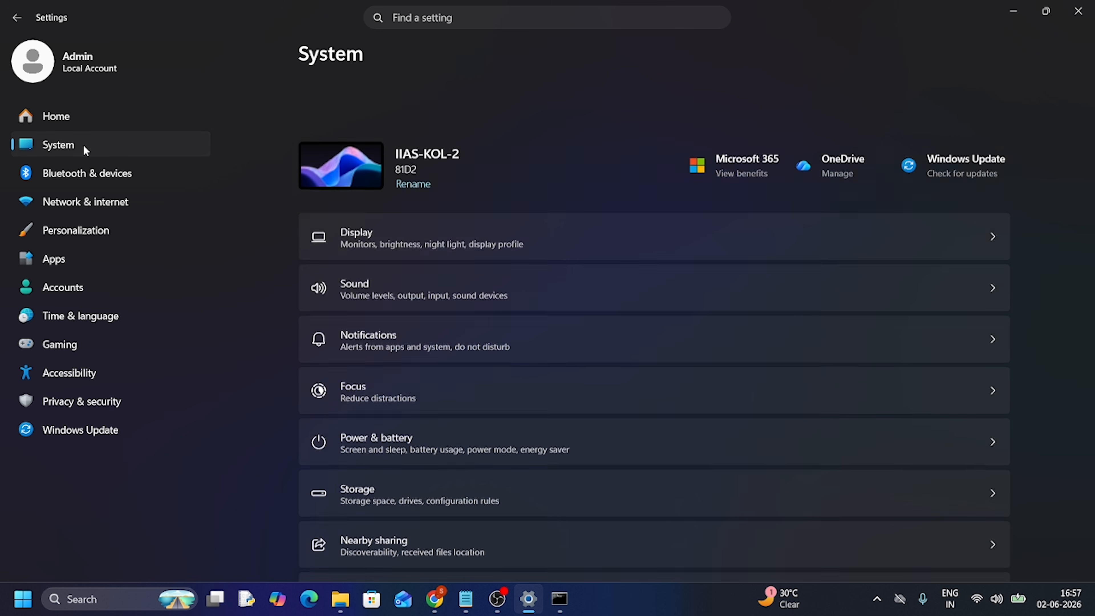
pyautogui.scroll(-10, 444, 397)
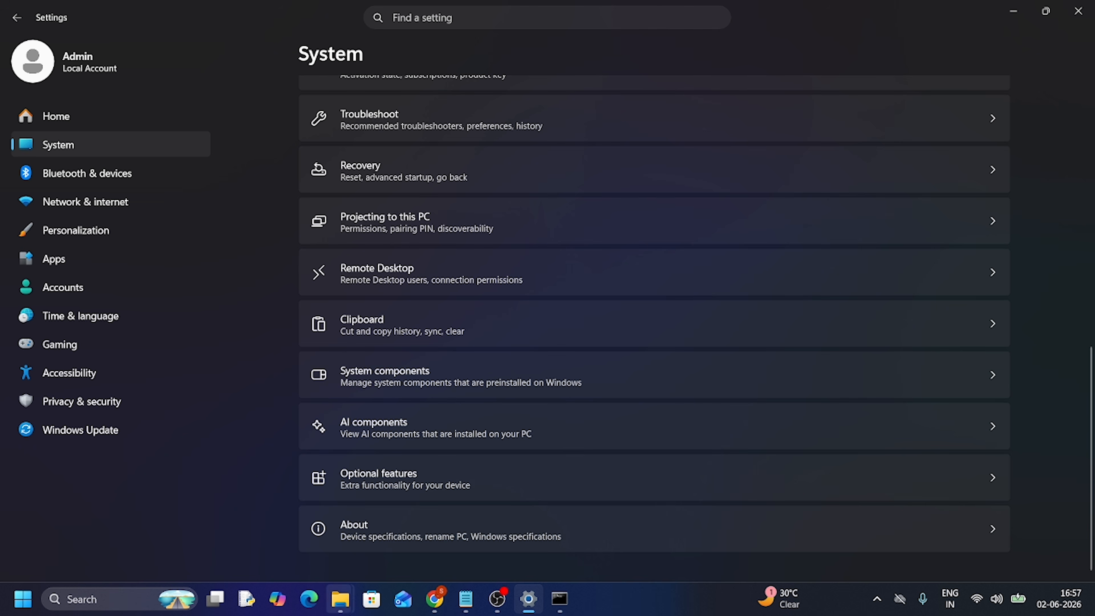